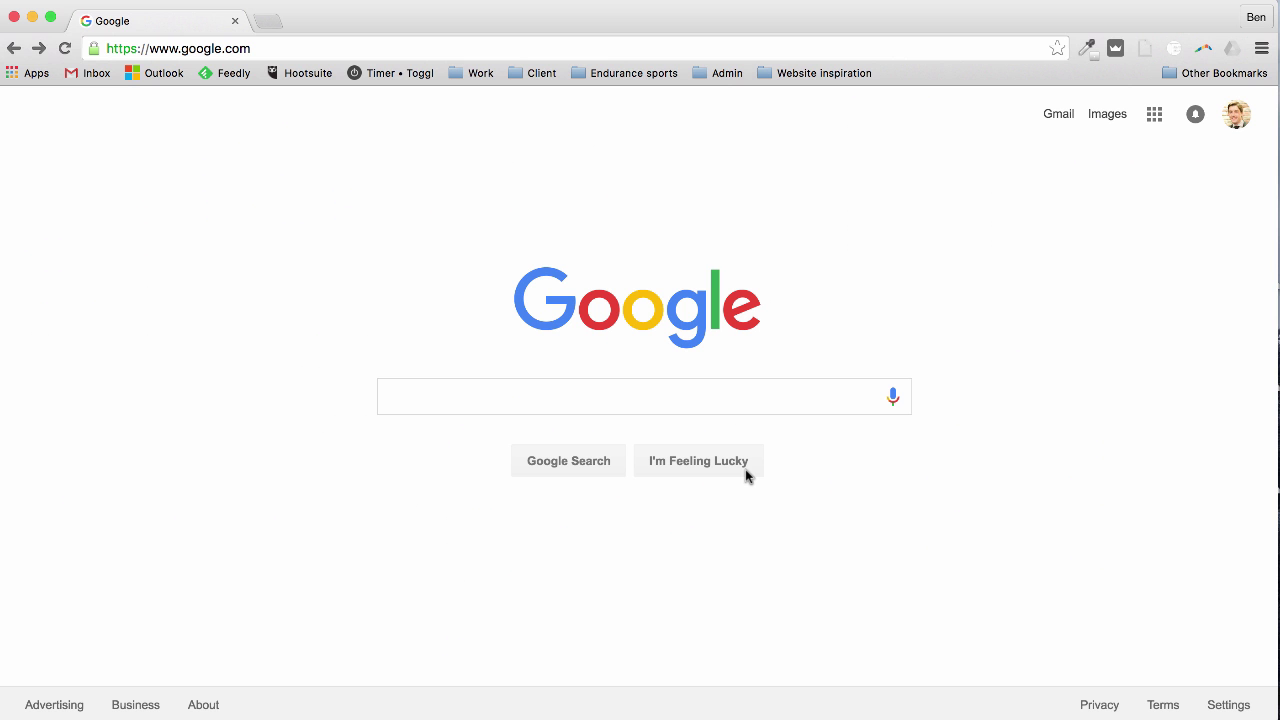
Step: Go to datastudio.google.com to reach the Data Studio home page
left_click(254, 50)
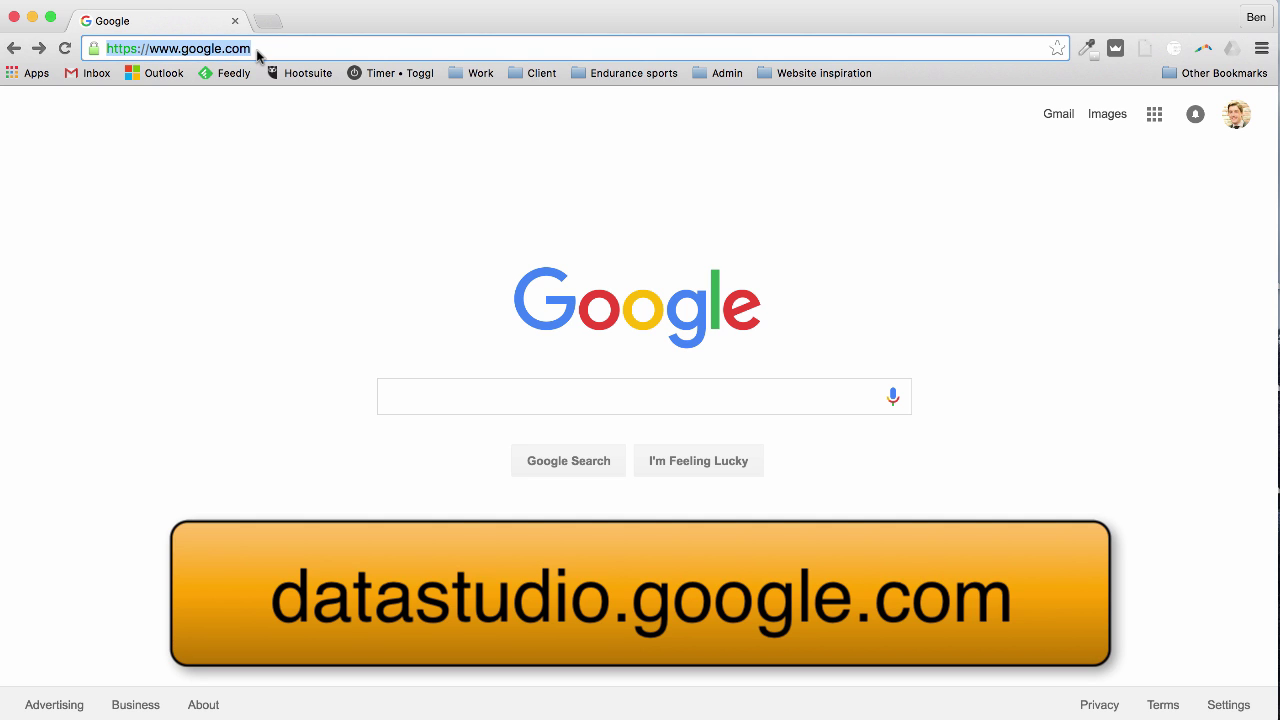
type("datastudio")
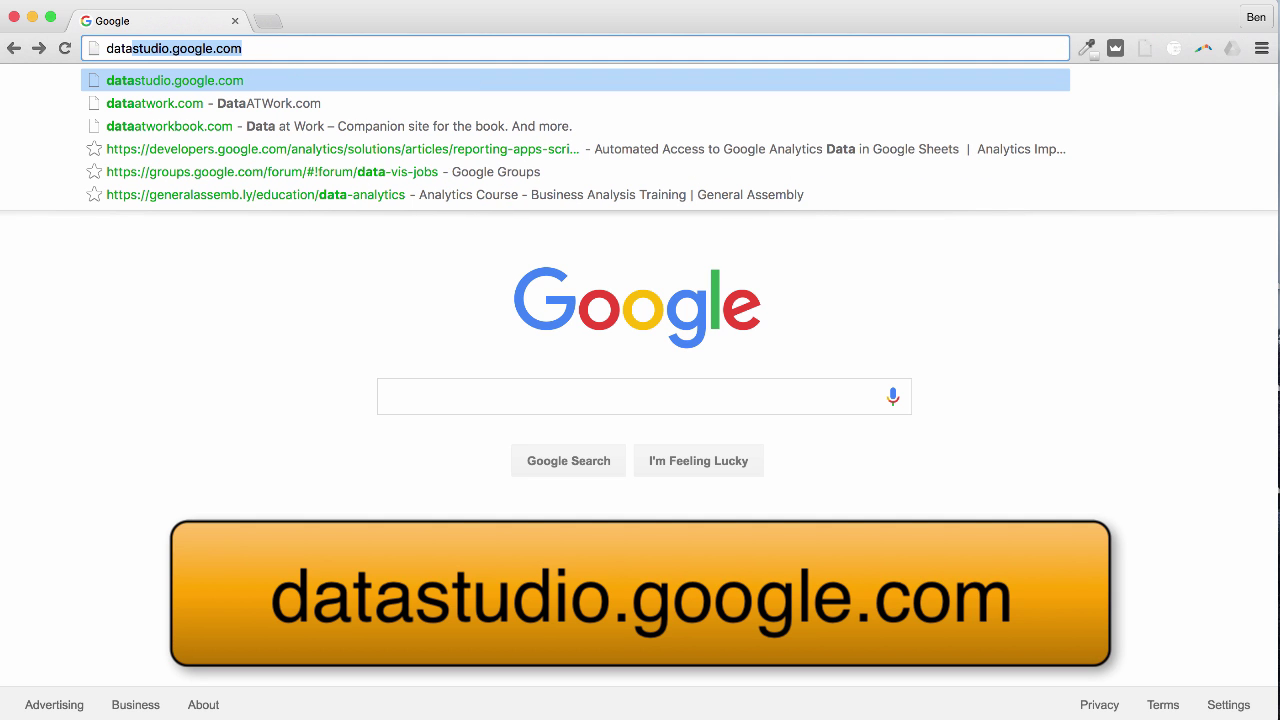
key("Right")
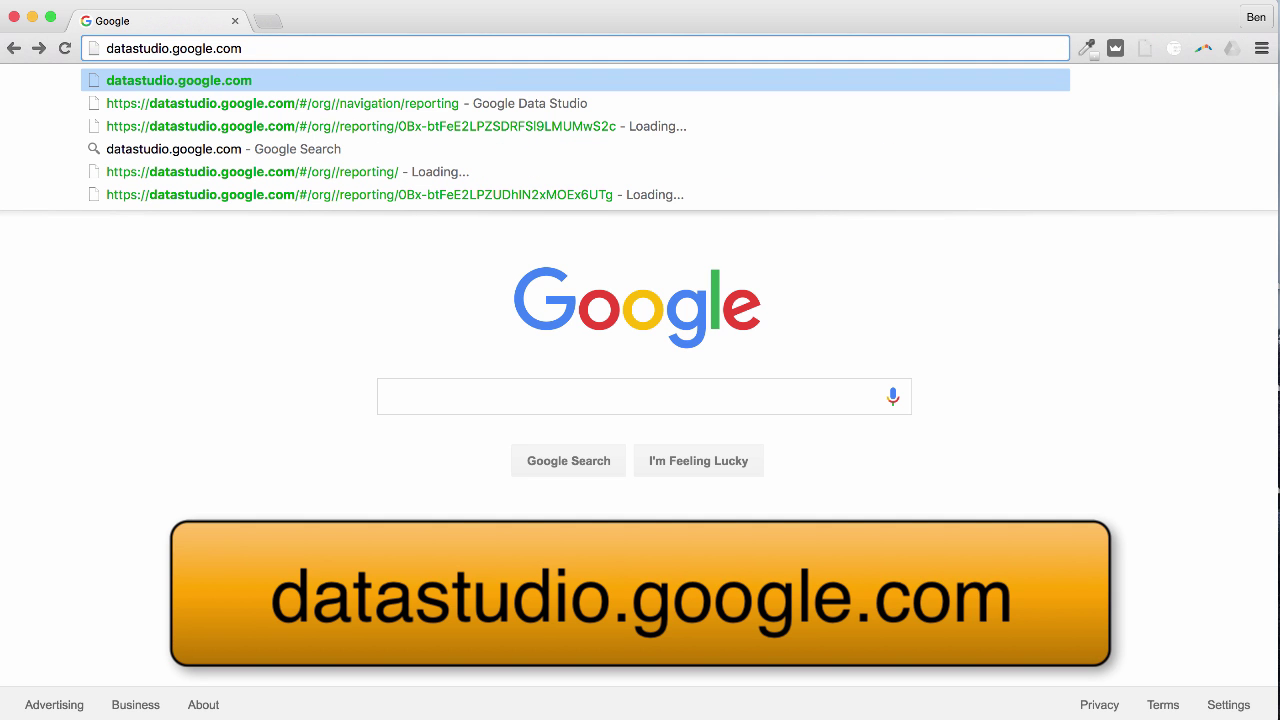
key("Return")
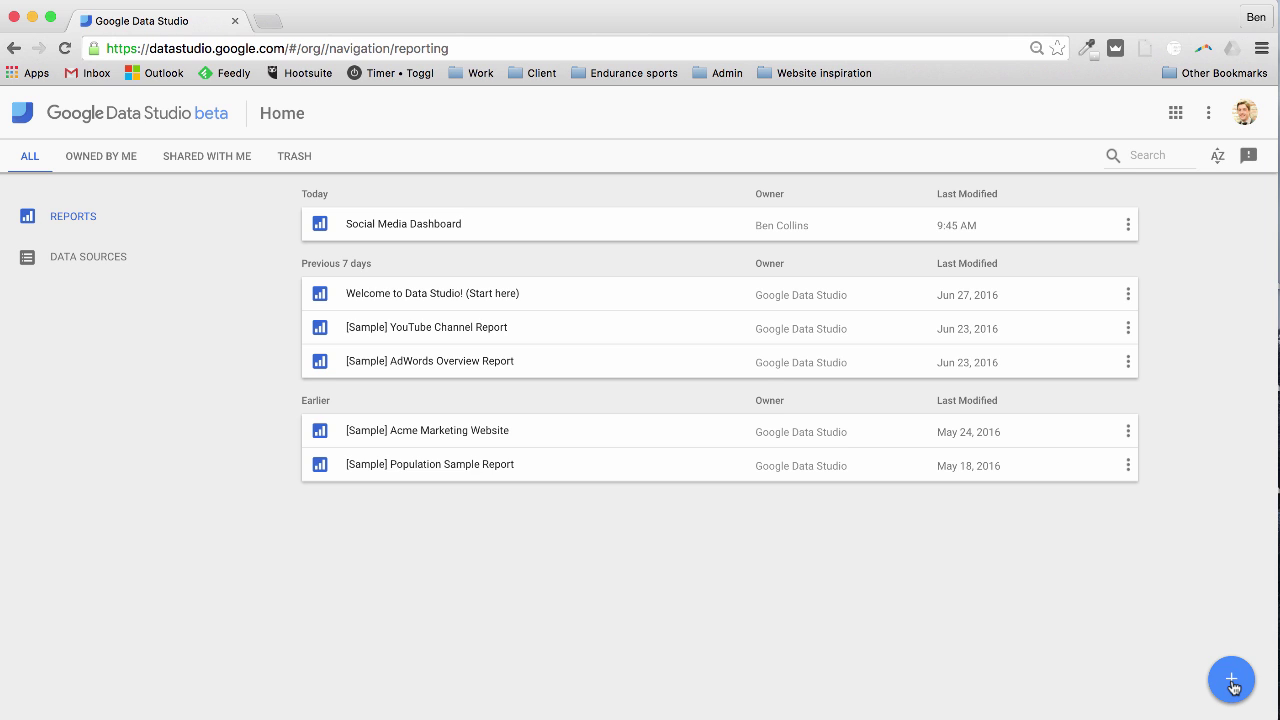
Step: Create a new blank report and rename it 'Test Dashboard'
left_click(1232, 682)
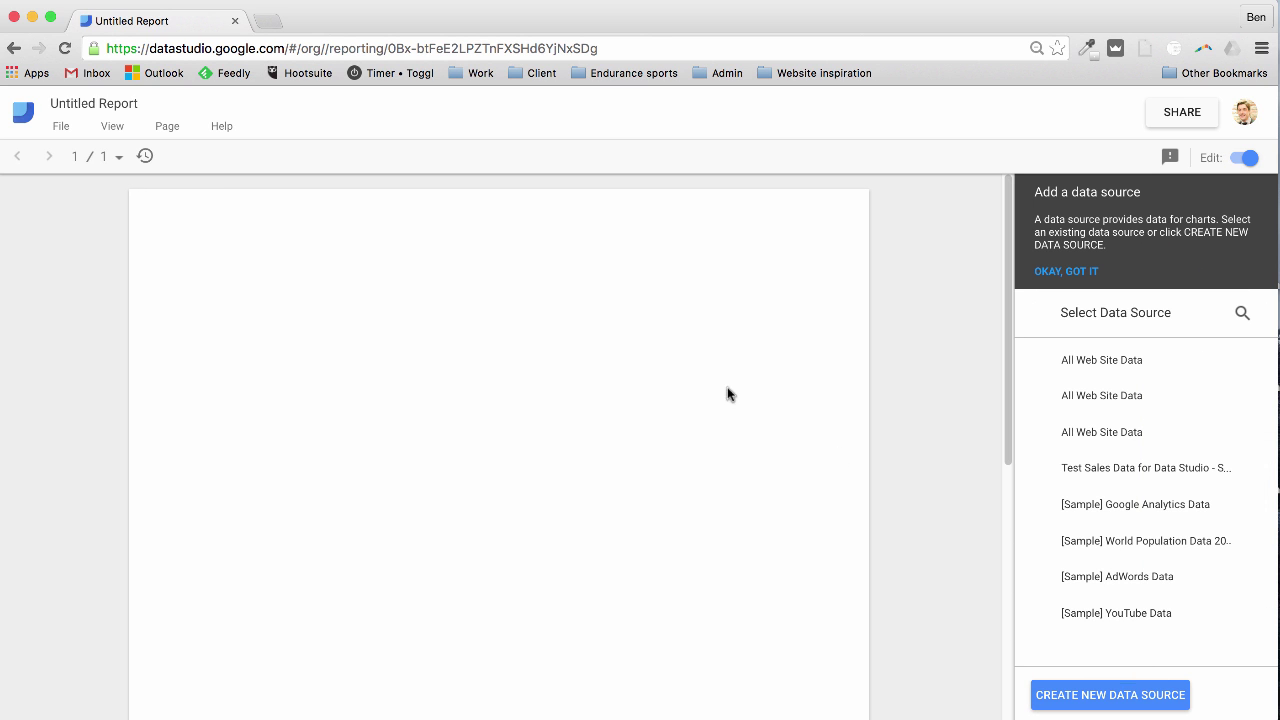
left_click(92, 104)
type("Test Dash")
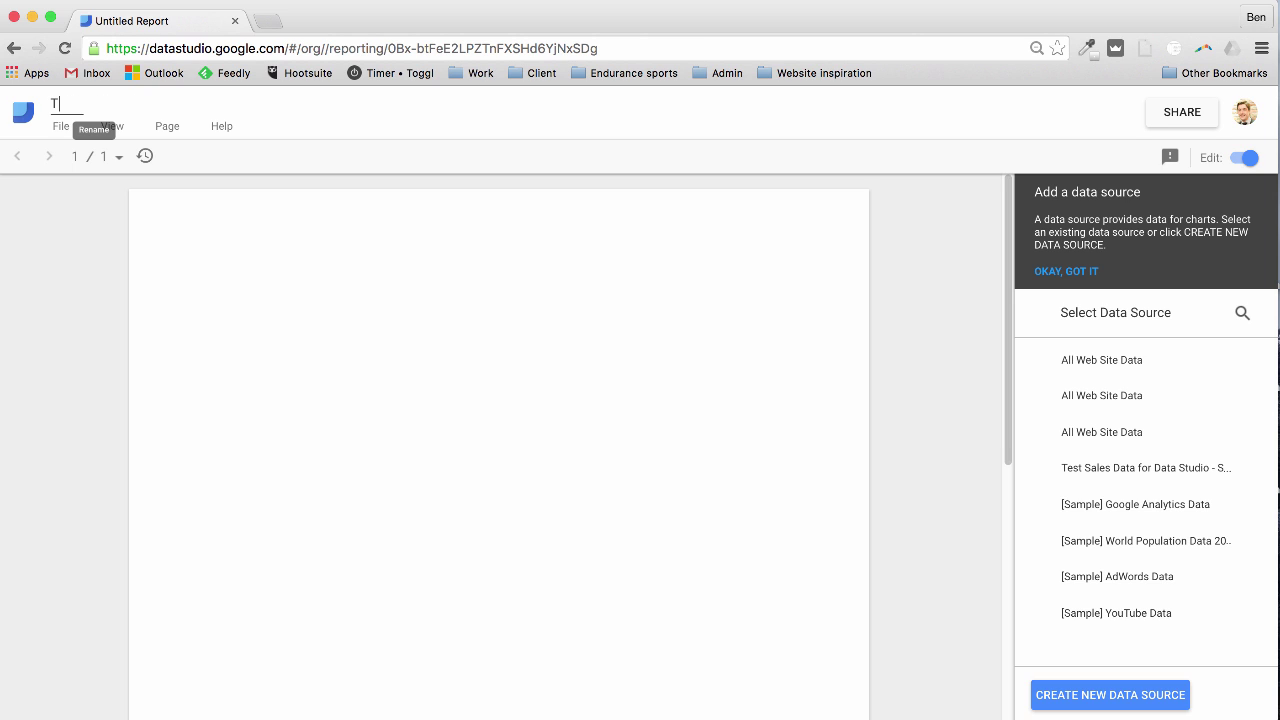
type("board")
key("Return")
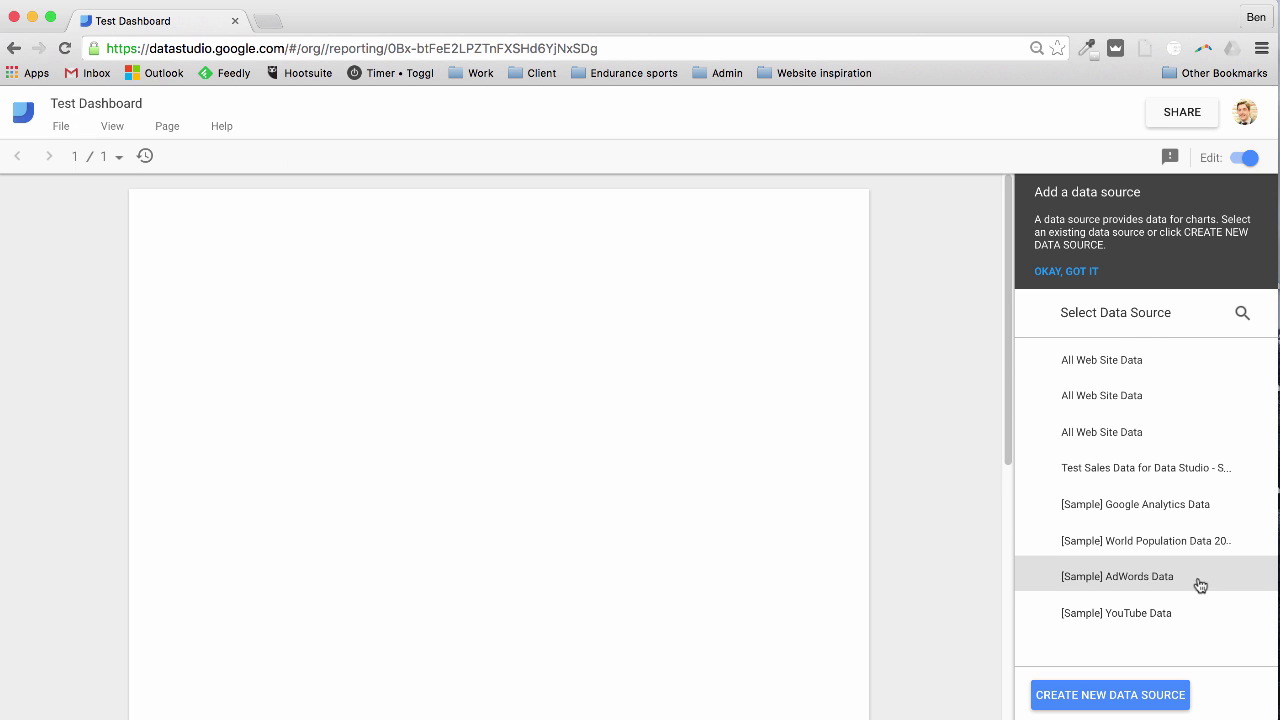
Step: Create a Google Analytics data source from the All Web Site Data view and connect it
left_click(1100, 700)
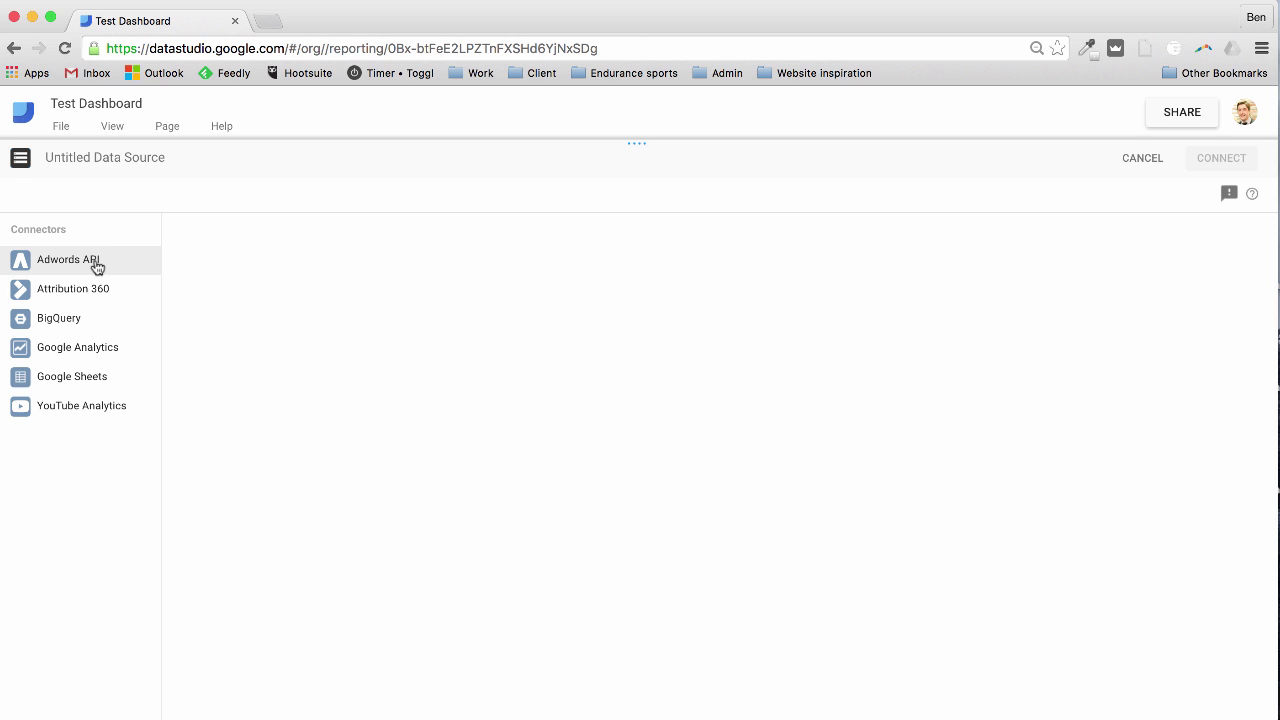
left_click(97, 345)
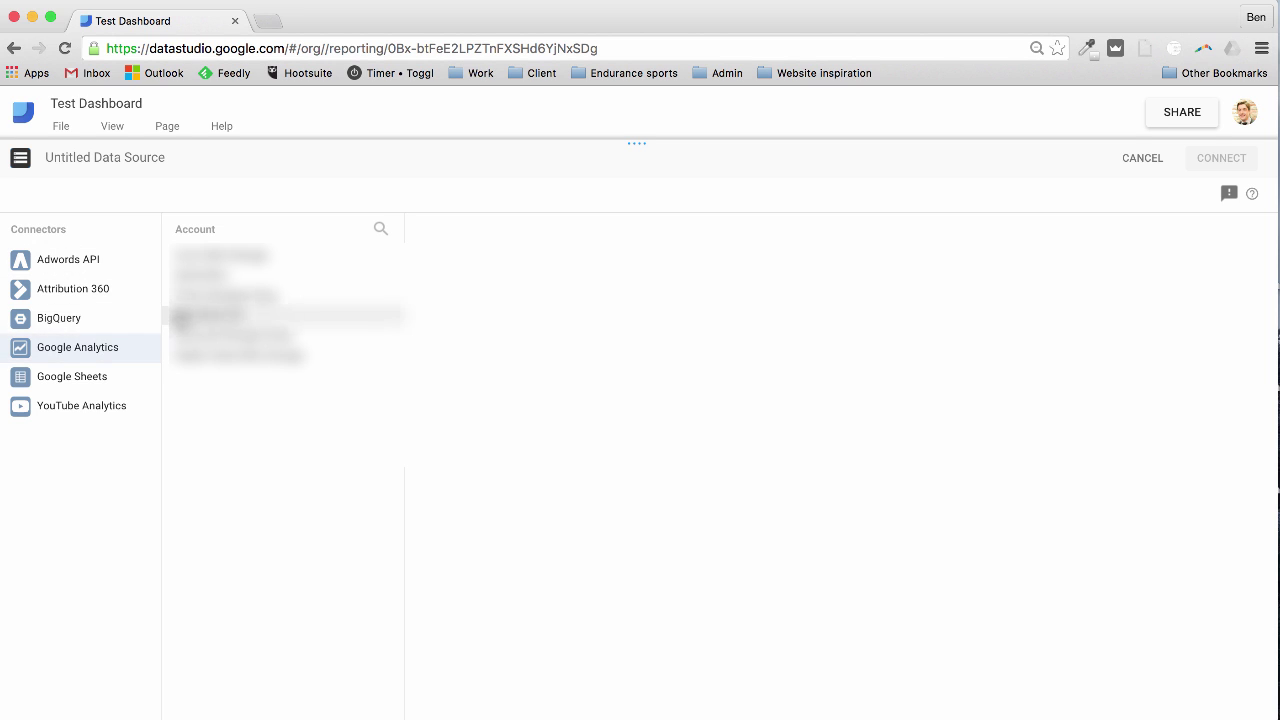
left_click(177, 314)
left_click(490, 256)
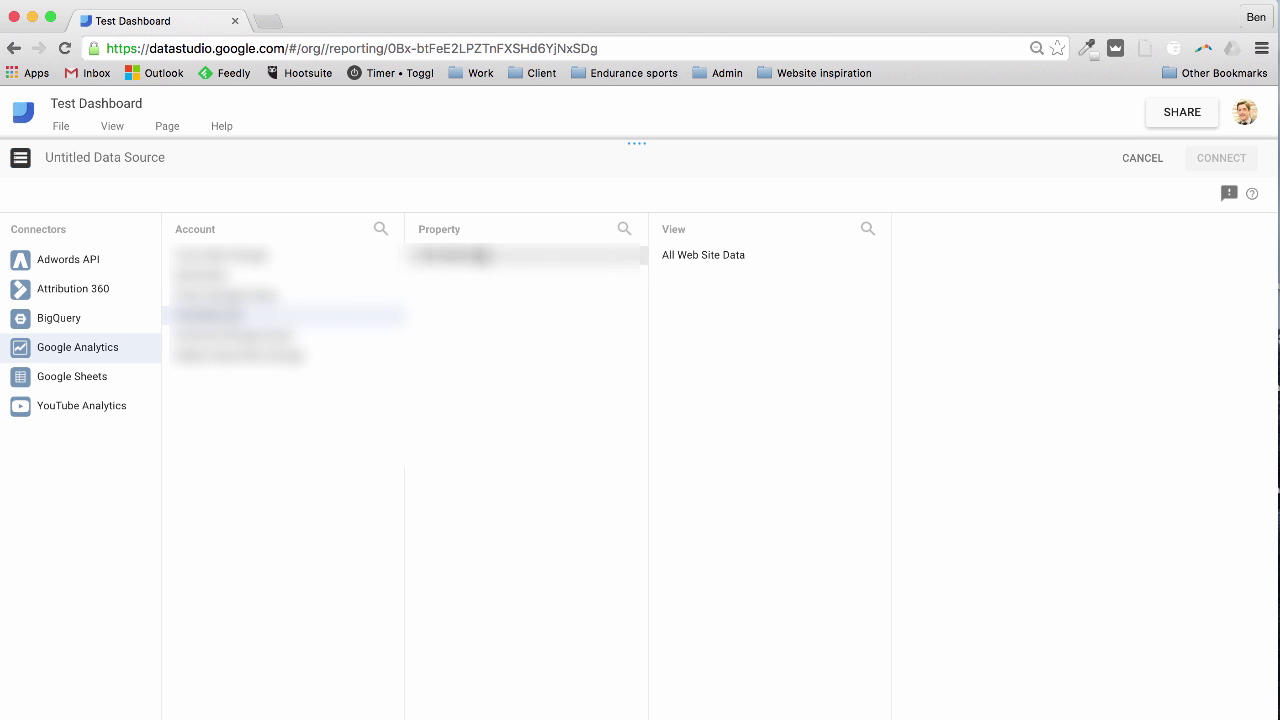
left_click(714, 264)
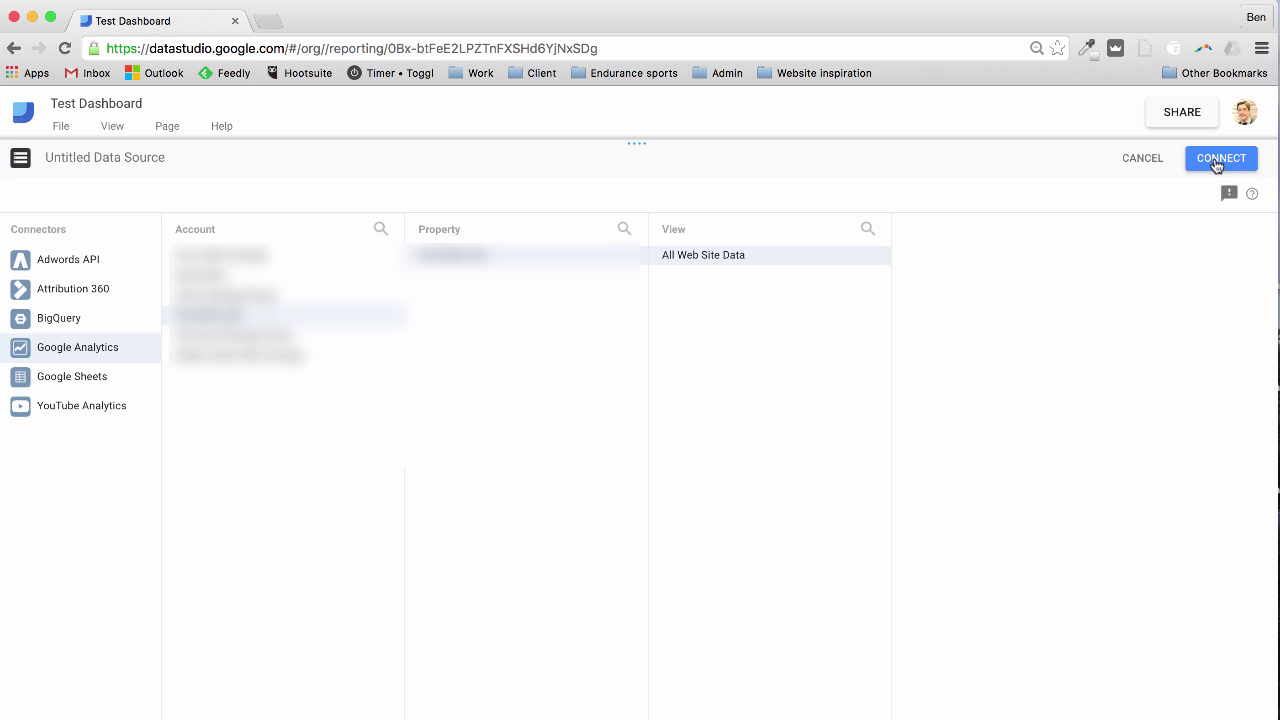
left_click(1218, 163)
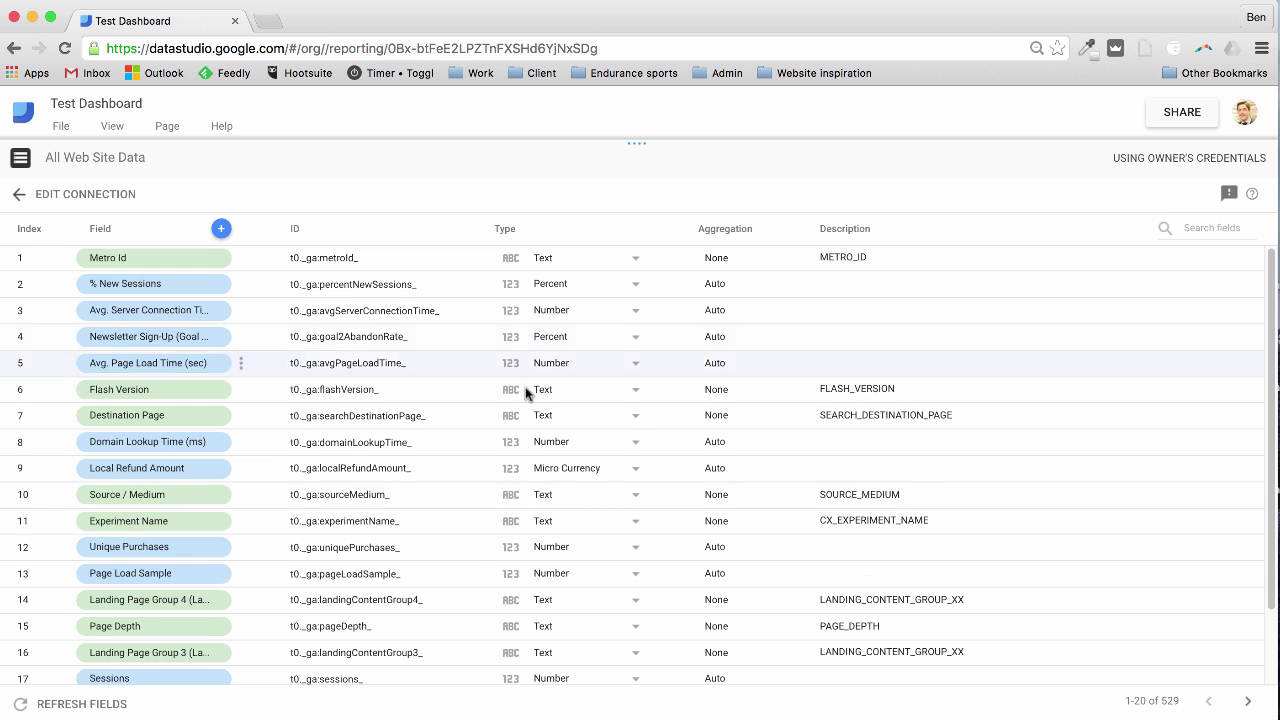
Step: Add the All Web Site Data source to the Test Dashboard report
scroll(527, 395, "down", 2)
scroll(527, 395, "up", 2)
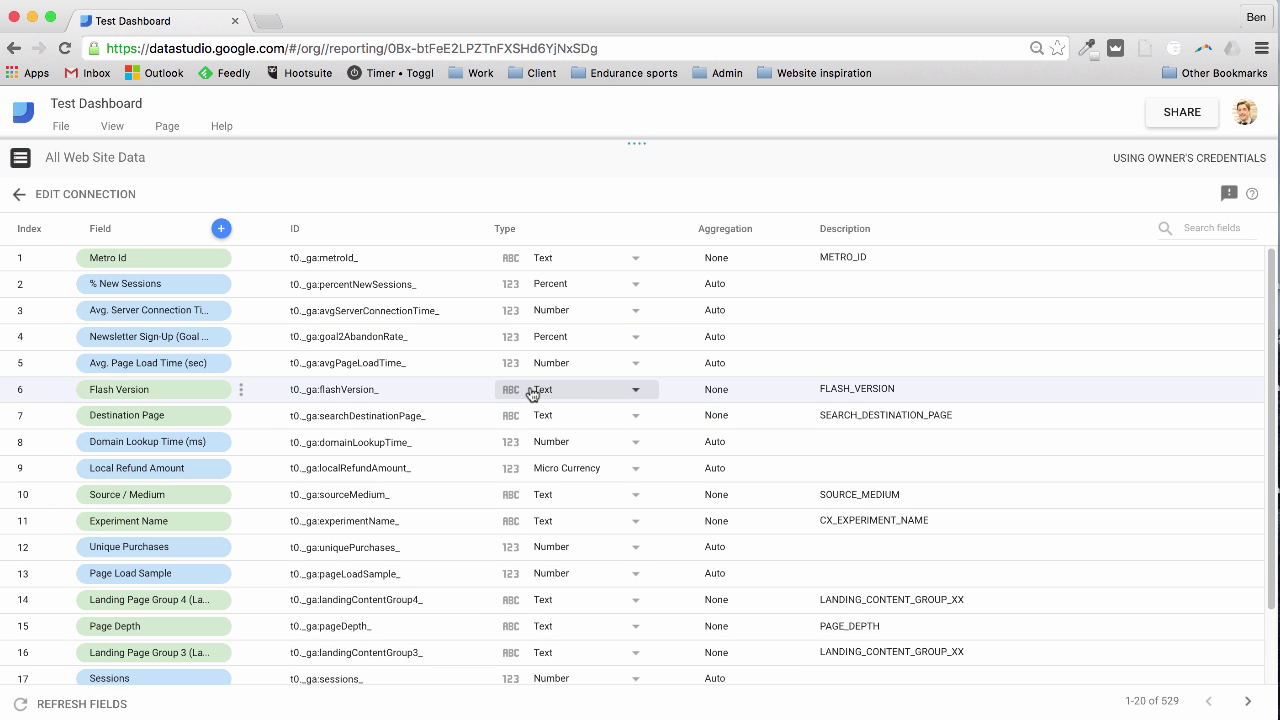
scroll(811, 426, "down", 2)
scroll(811, 426, "up", 2)
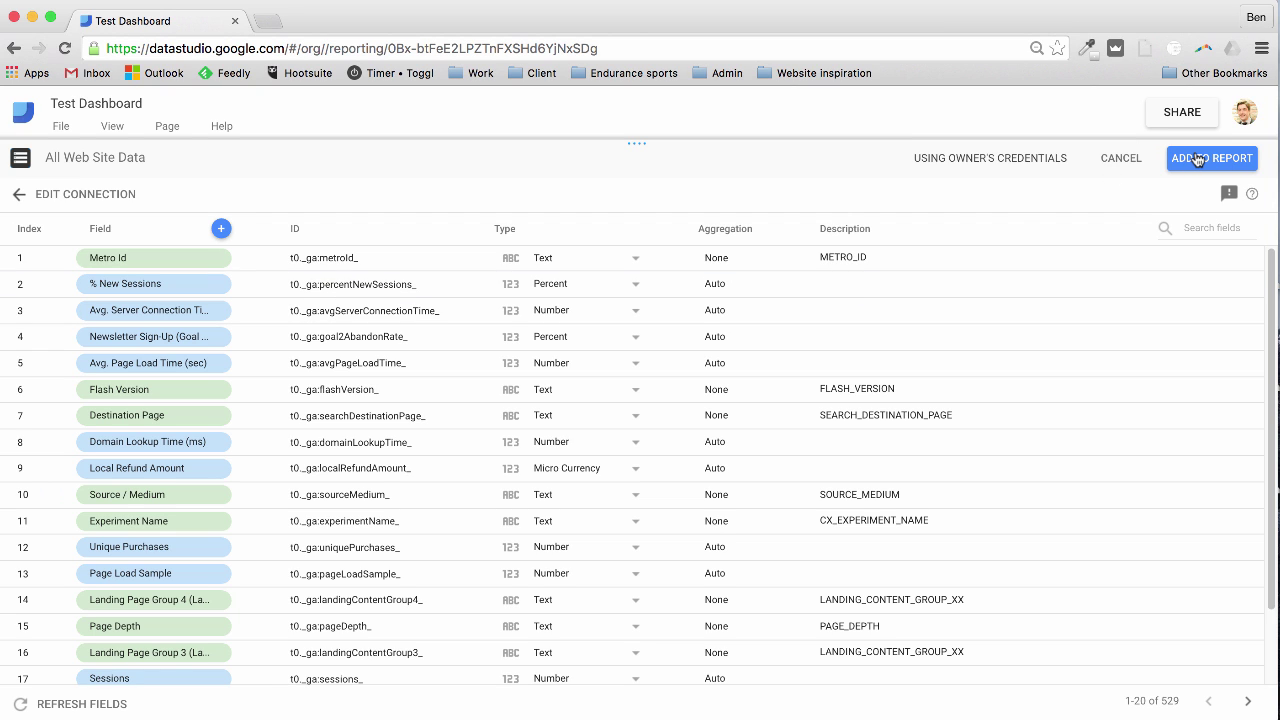
left_click(1198, 160)
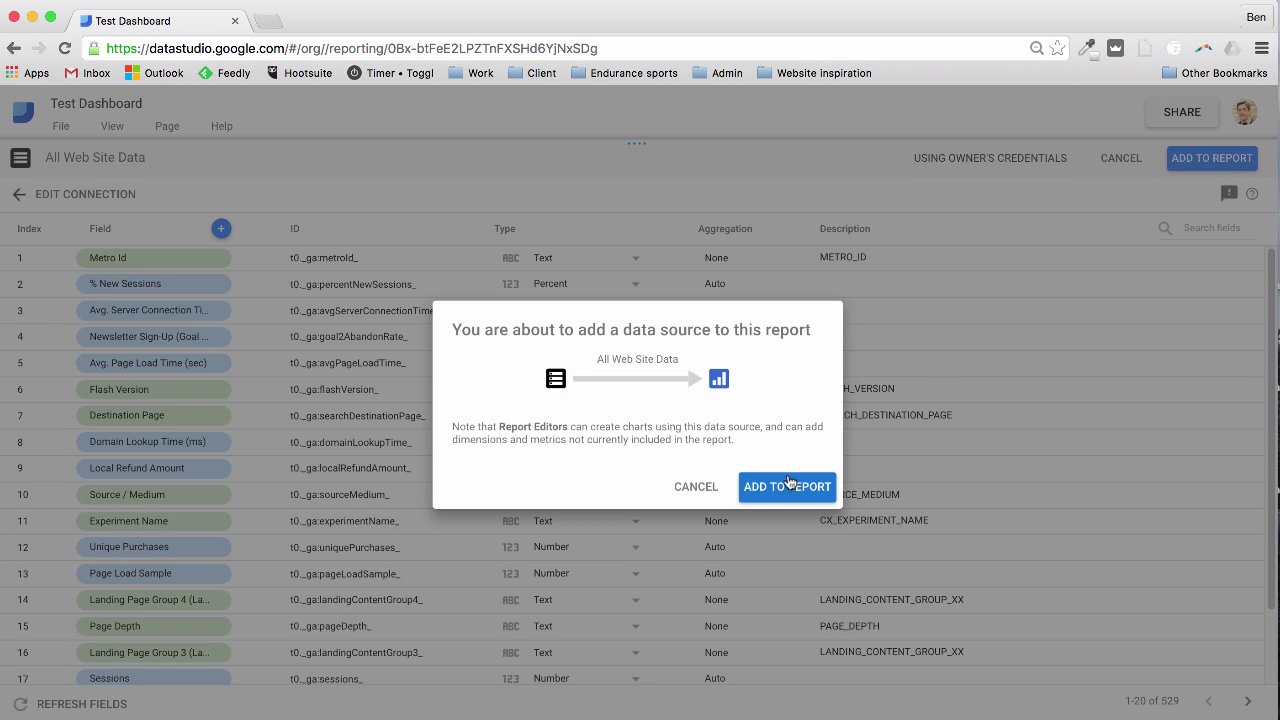
left_click(787, 487)
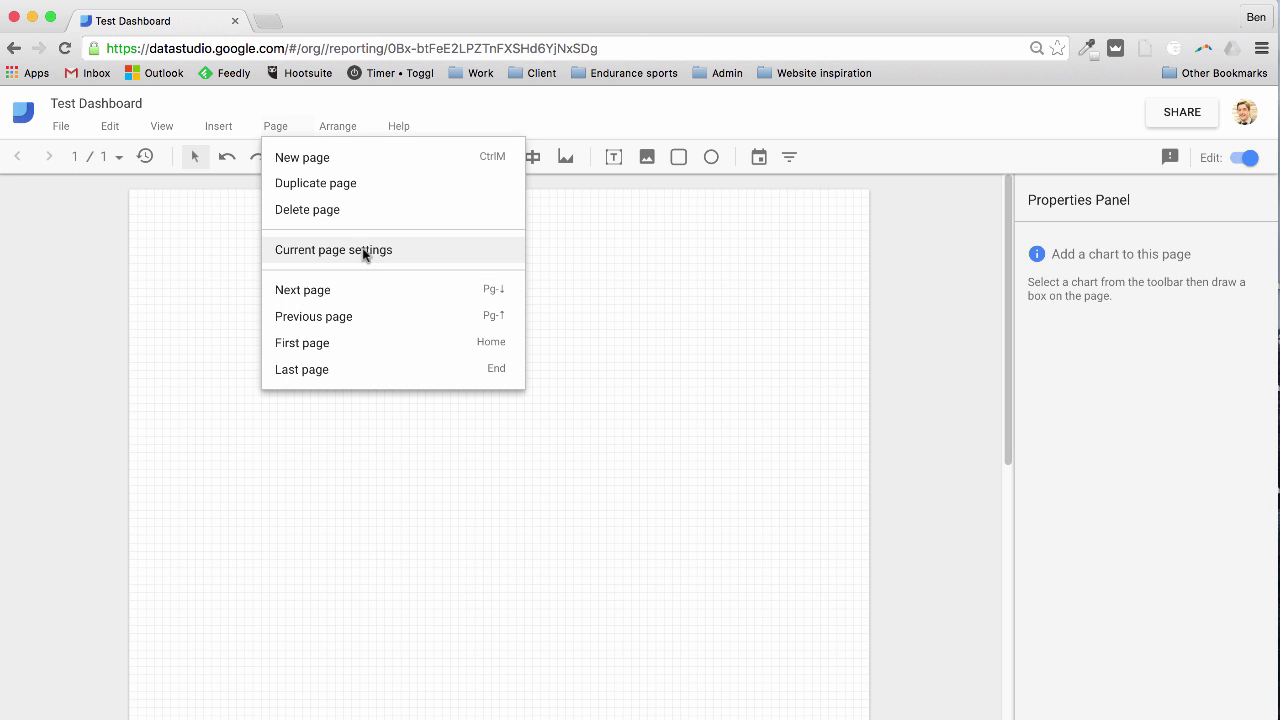
Step: Look through the current page's settings and background colour options without changing anything
left_click(364, 254)
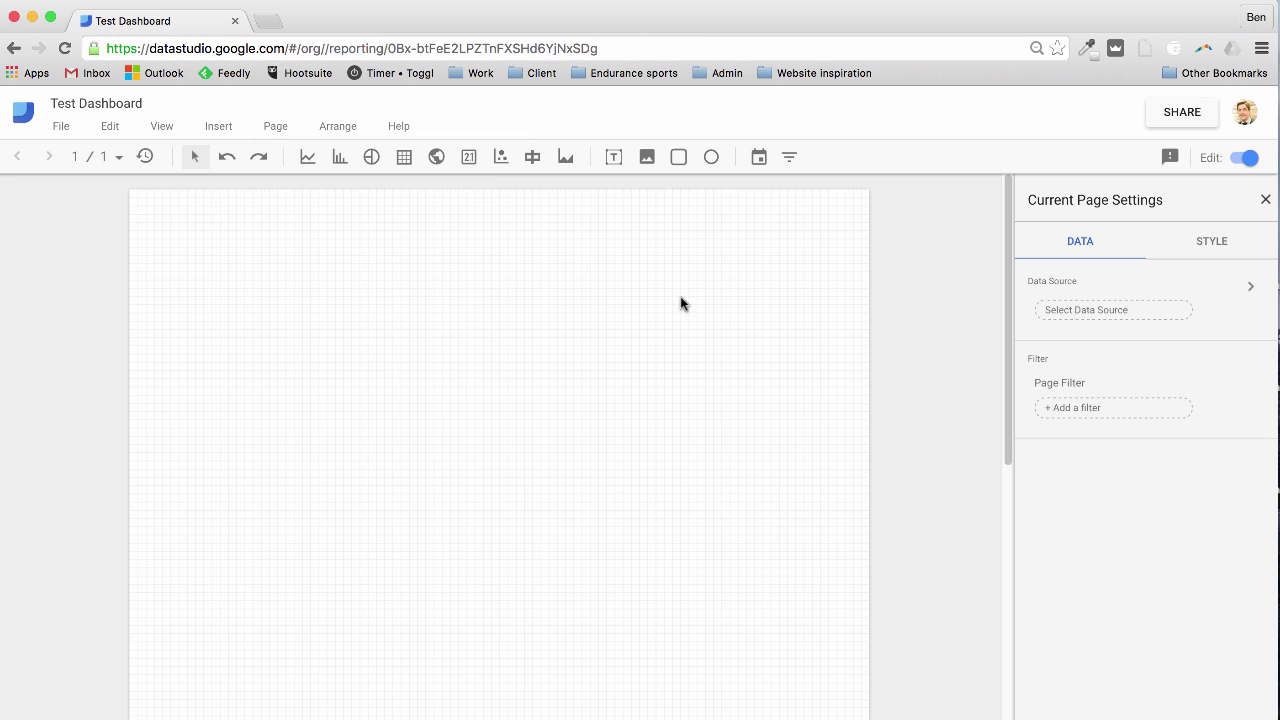
left_click(277, 127)
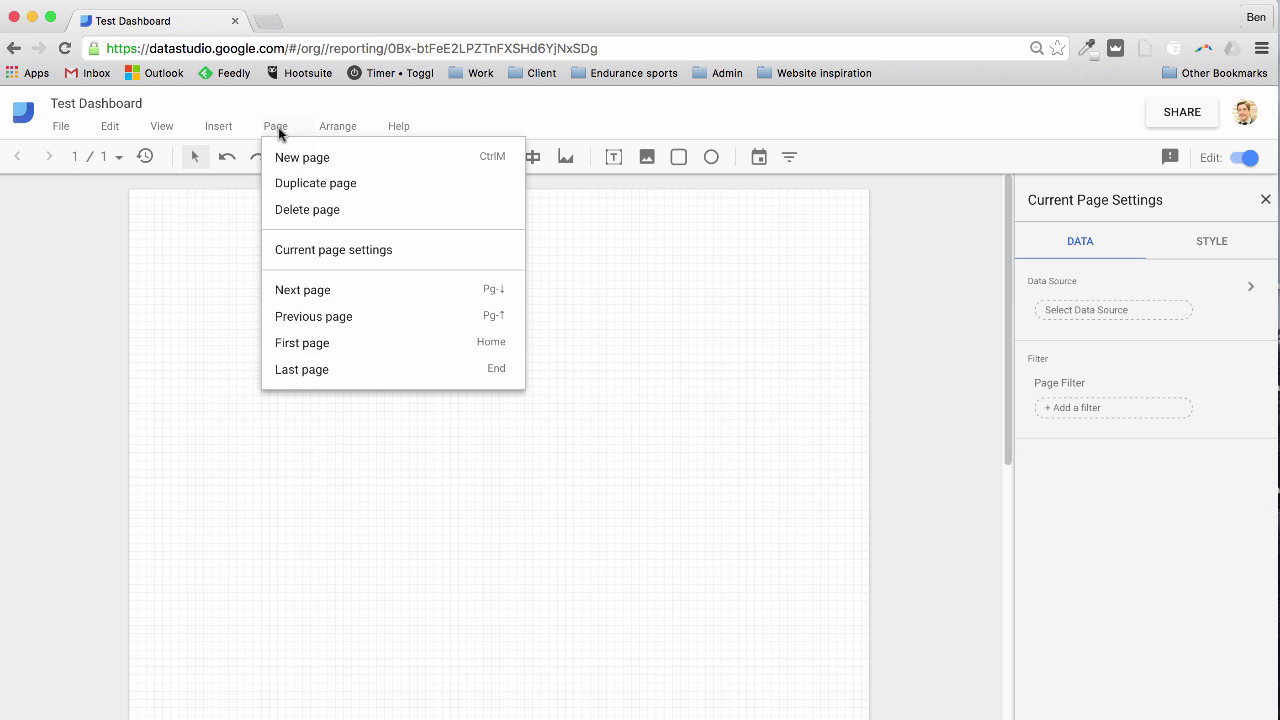
left_click(309, 251)
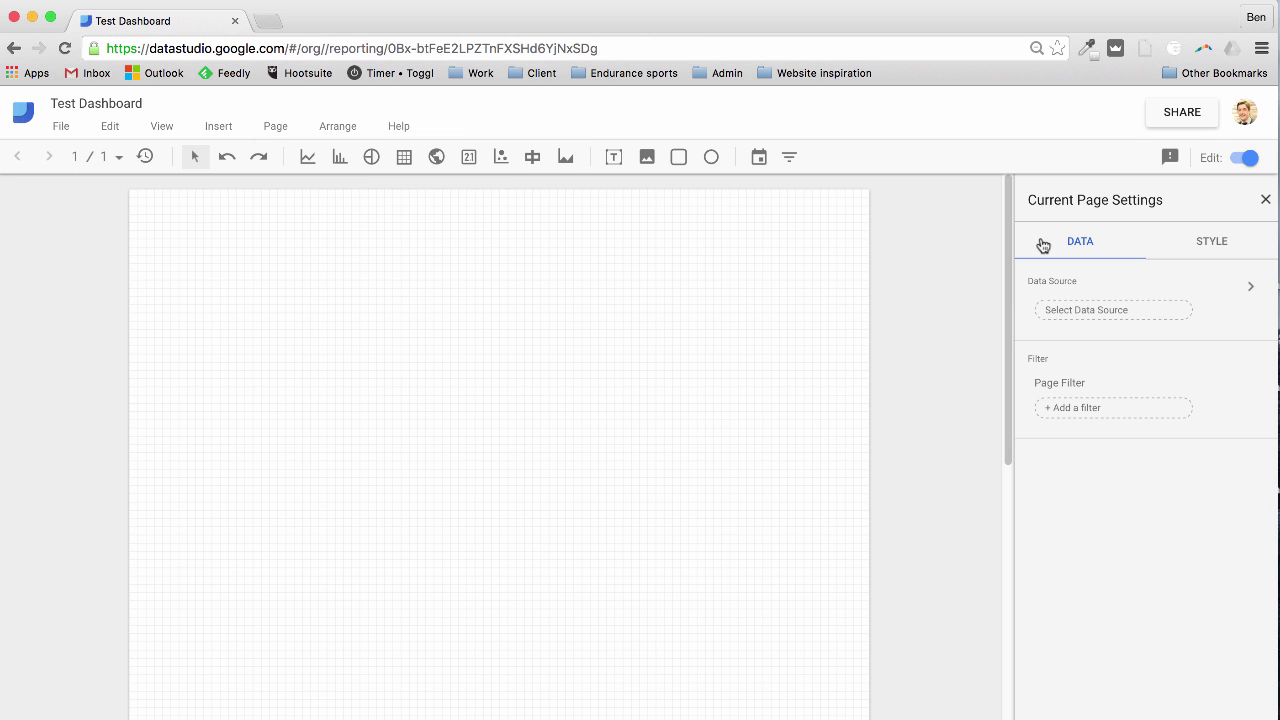
left_click(1206, 255)
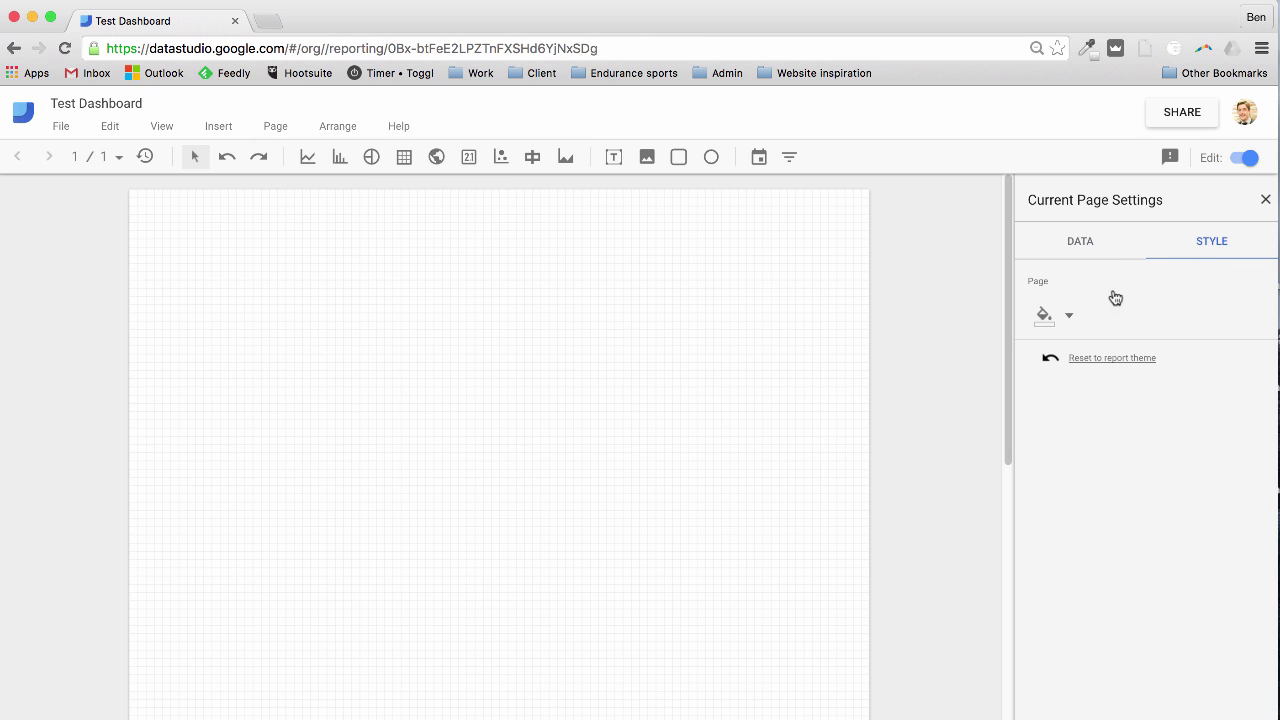
left_click(1068, 318)
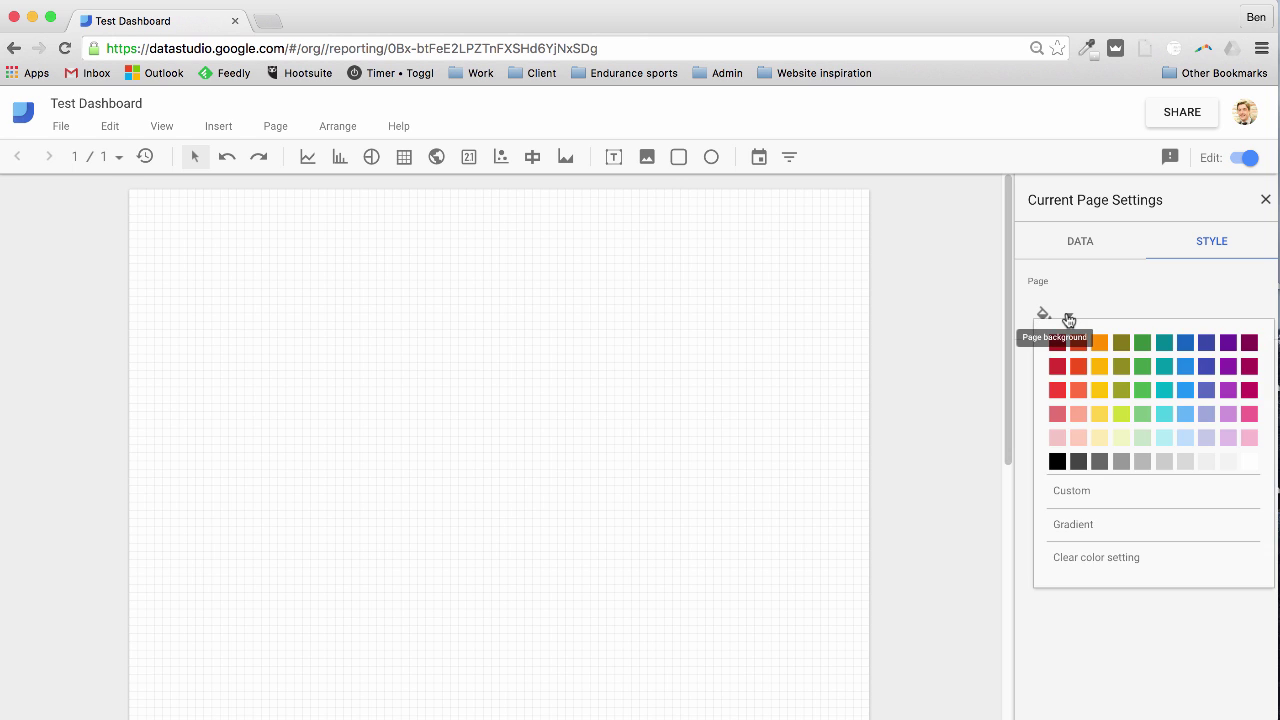
left_click(1105, 243)
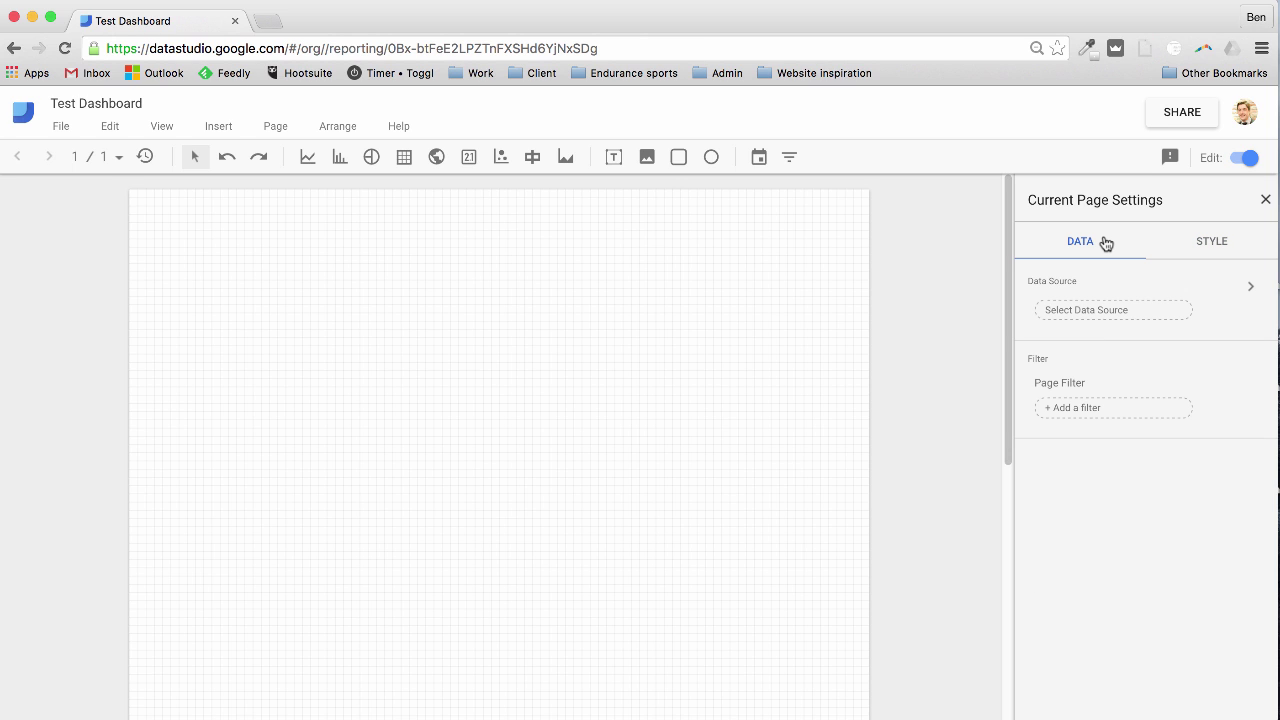
Step: Set the report pages to landscape orientation in Report and theme settings
right_click(613, 310)
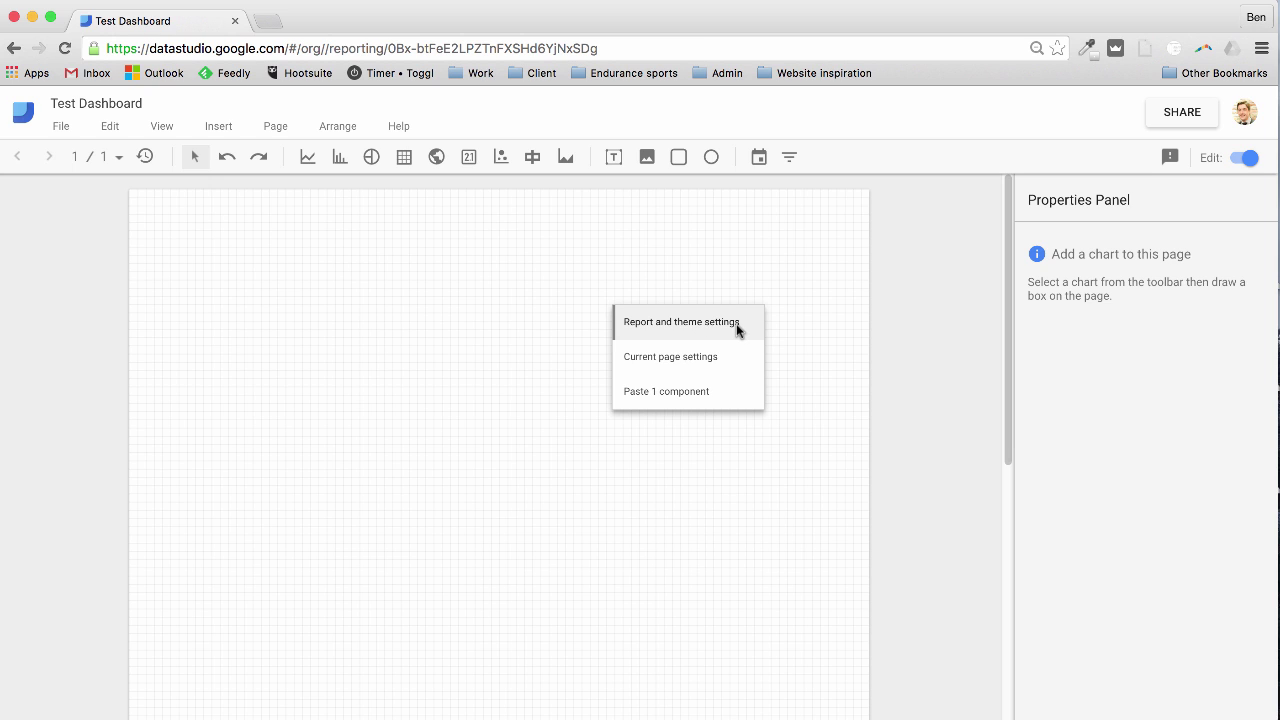
right_click(469, 273)
left_click(641, 277)
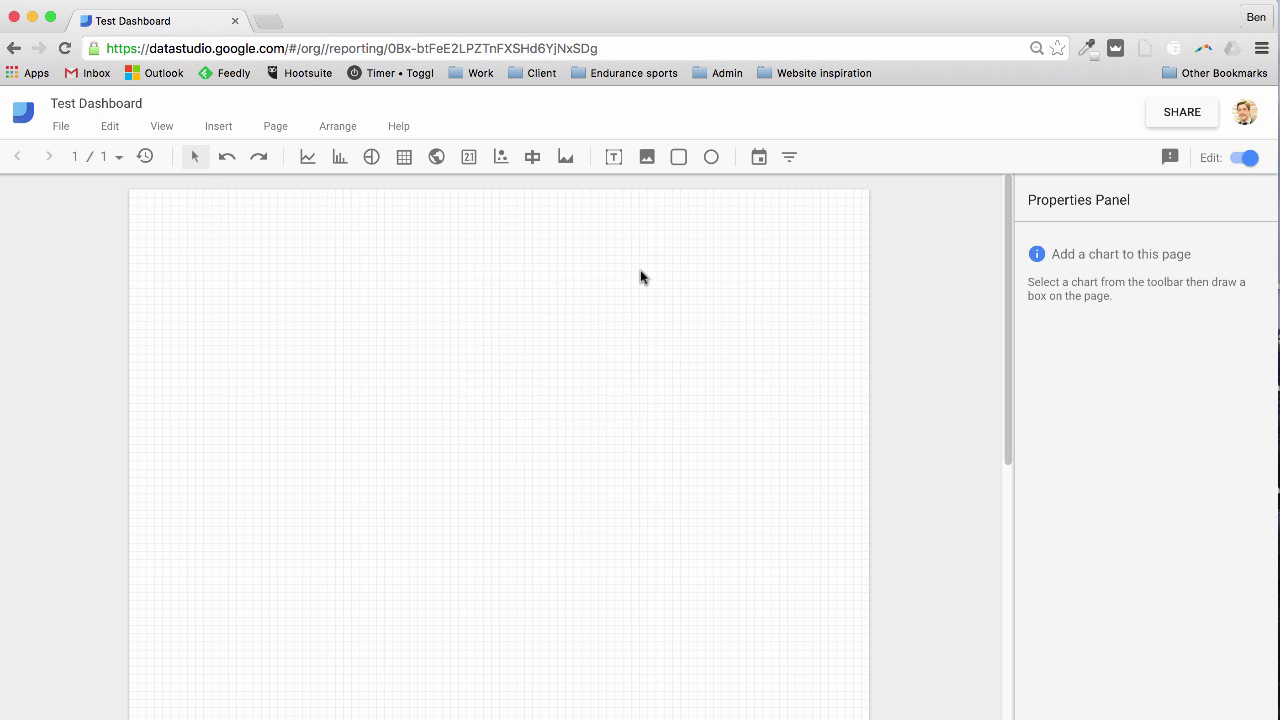
right_click(587, 284)
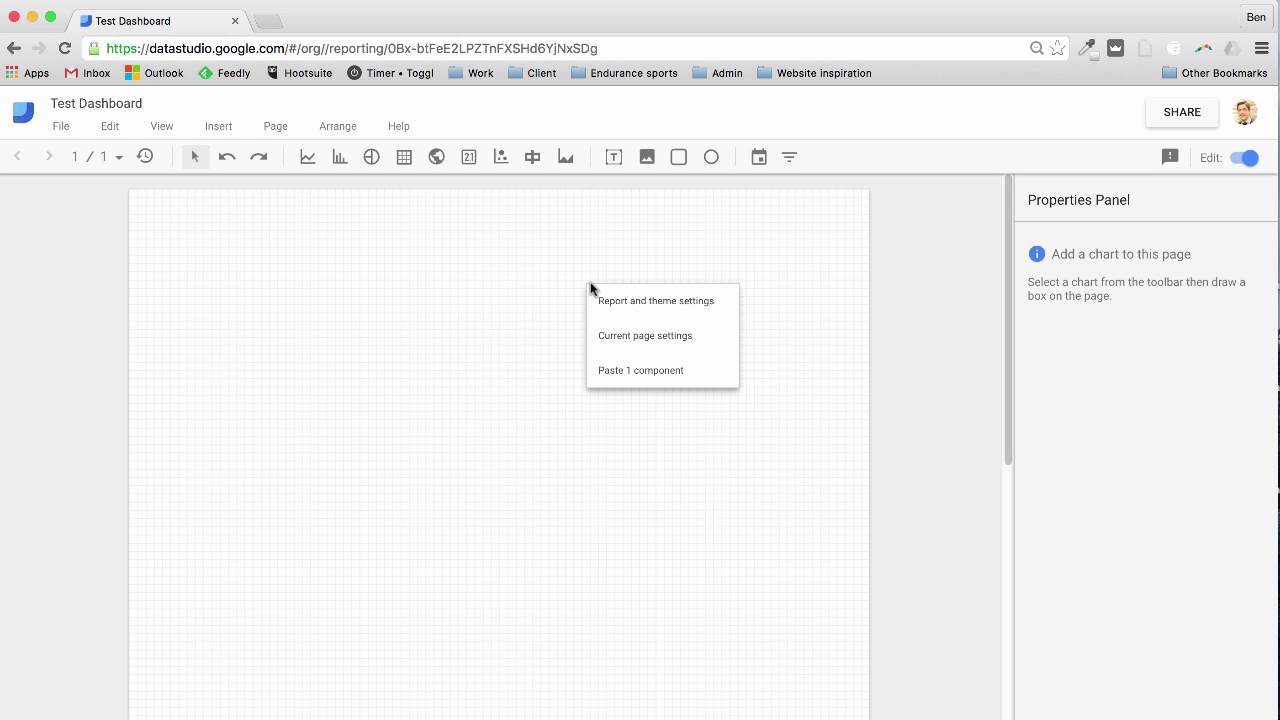
left_click(719, 311)
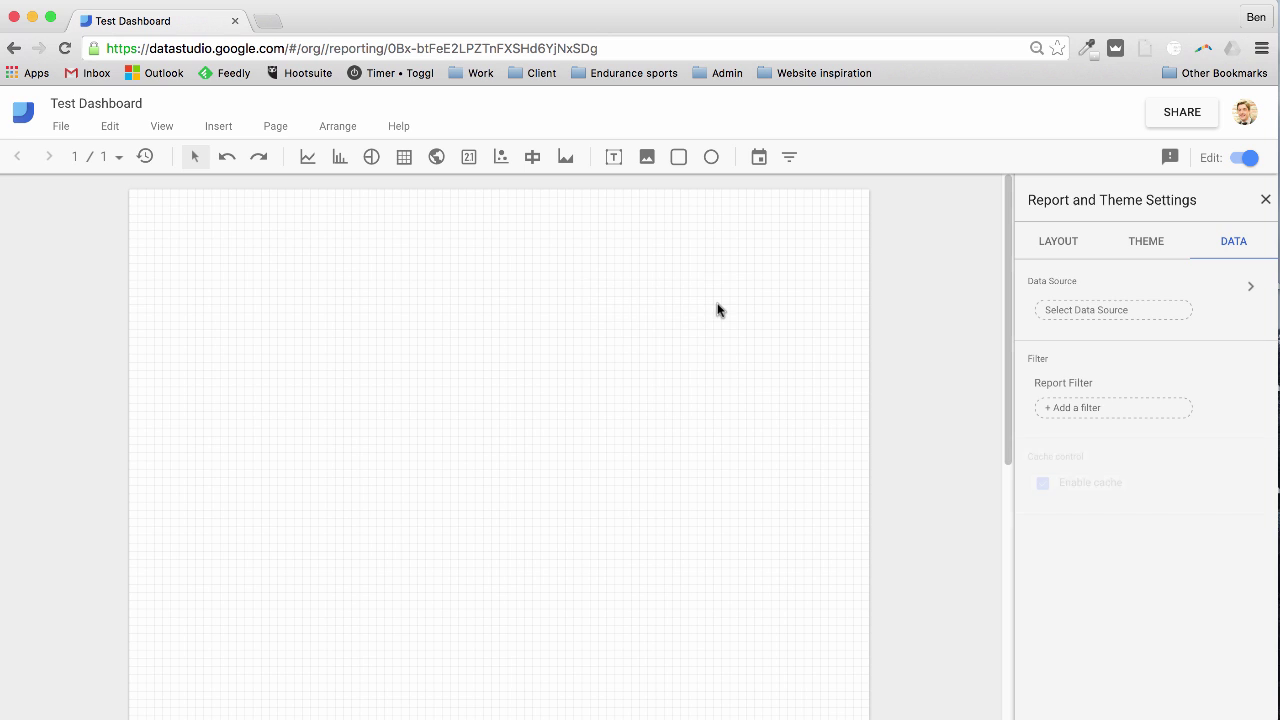
left_click(1056, 245)
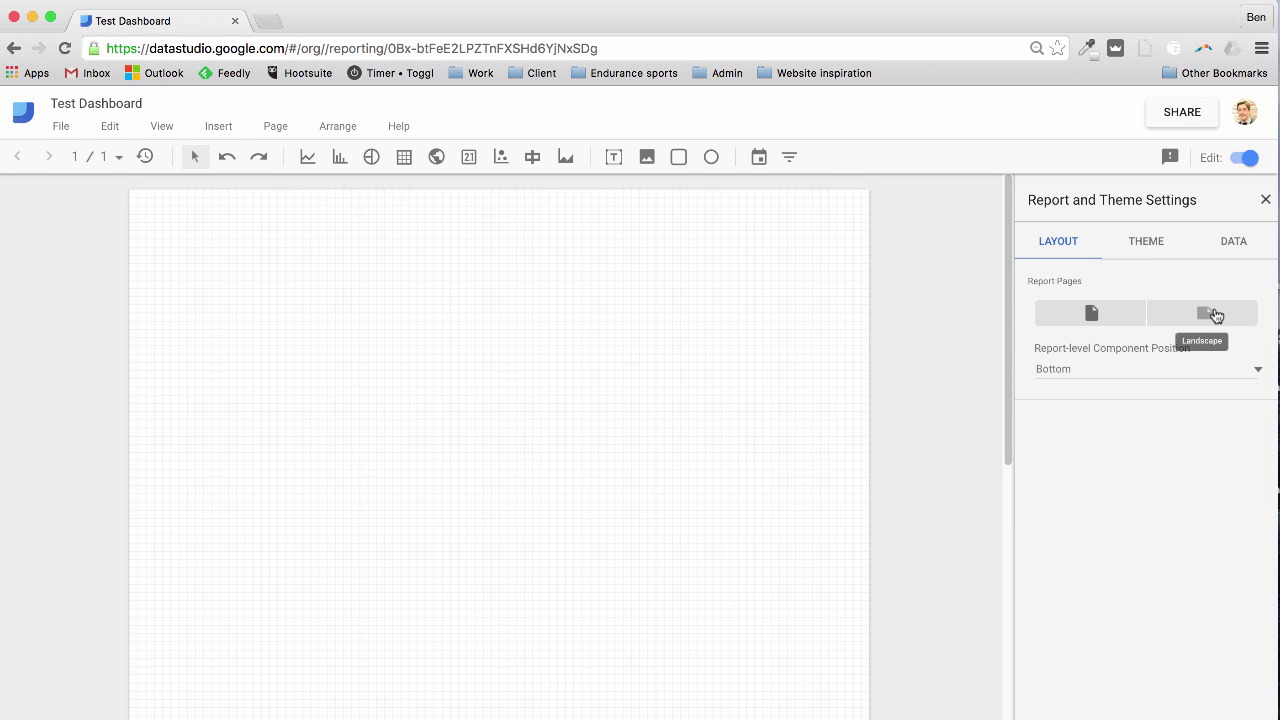
left_click(1216, 316)
scroll(697, 369, "down", 2)
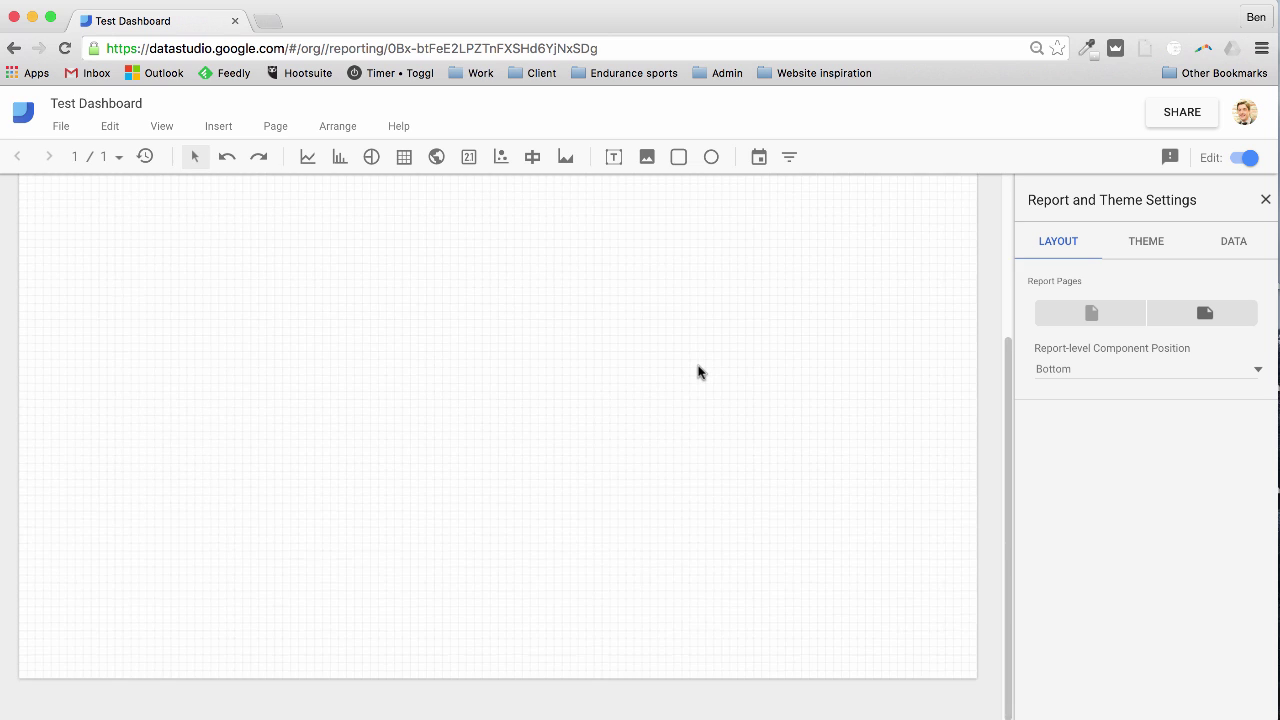
scroll(698, 372, "up", 2)
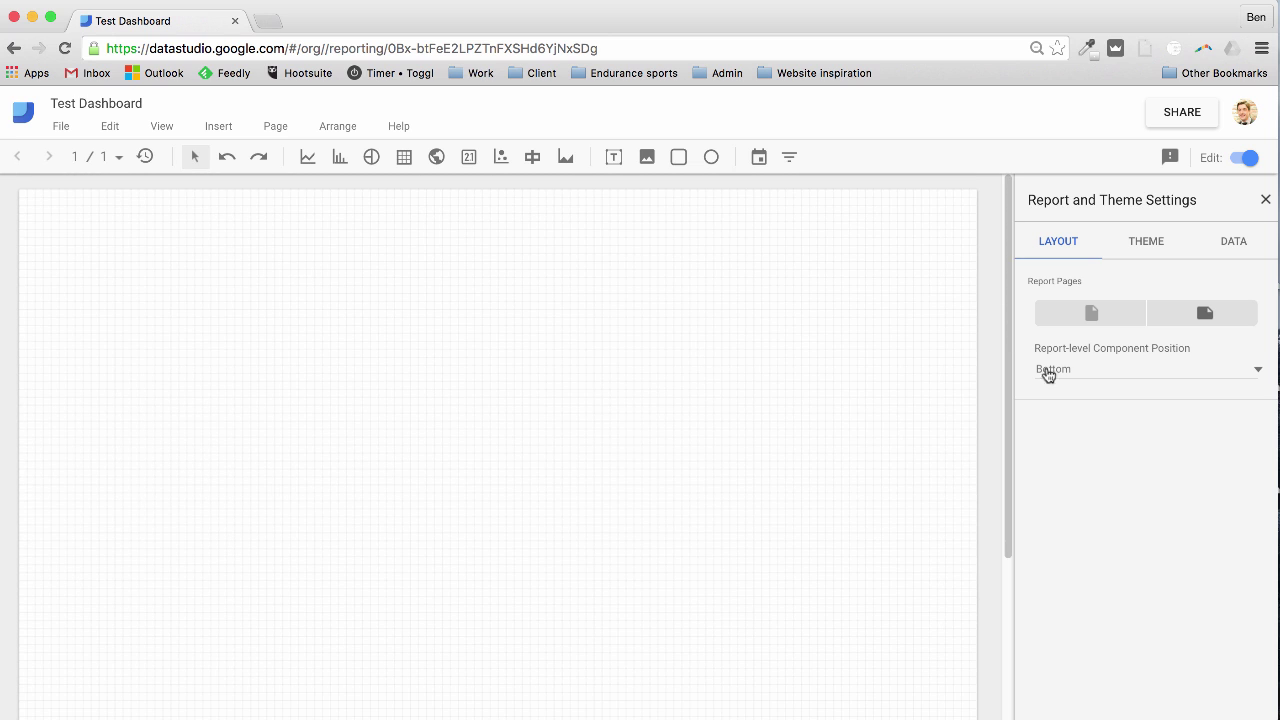
left_click(1265, 199)
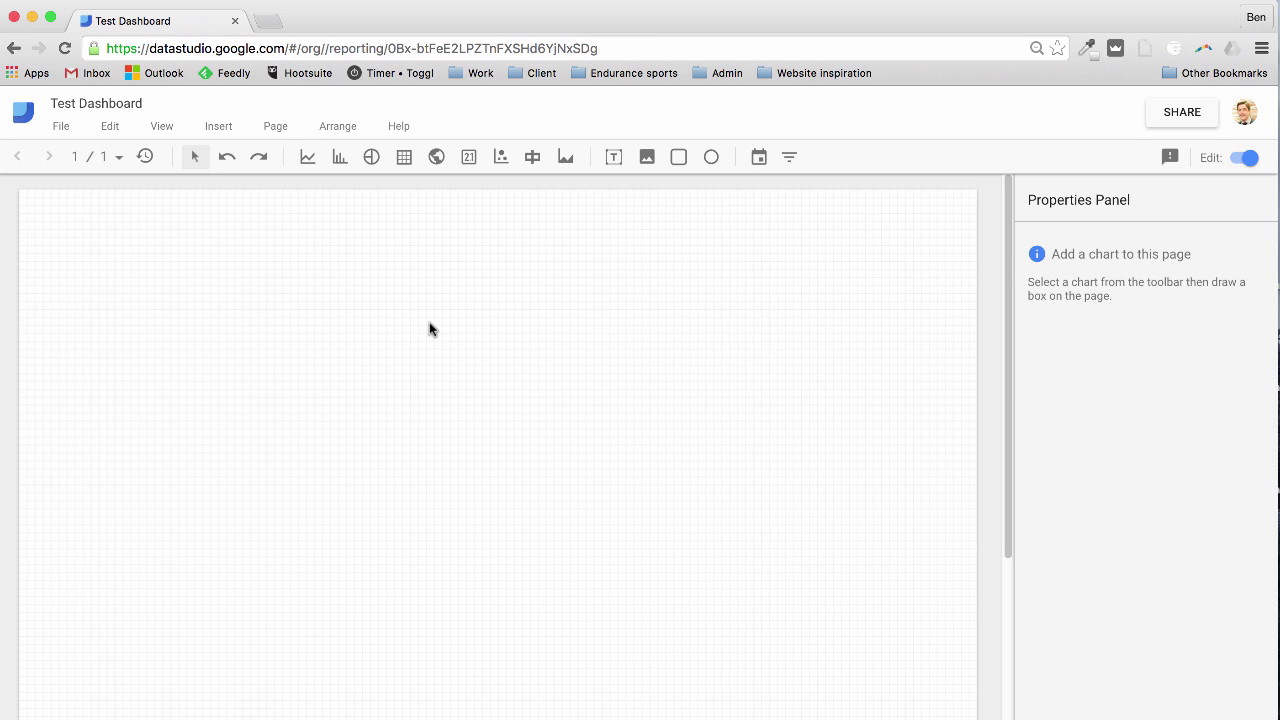
Step: Insert a Sessions-by-Medium bar chart in the page's top-left area
left_click(340, 160)
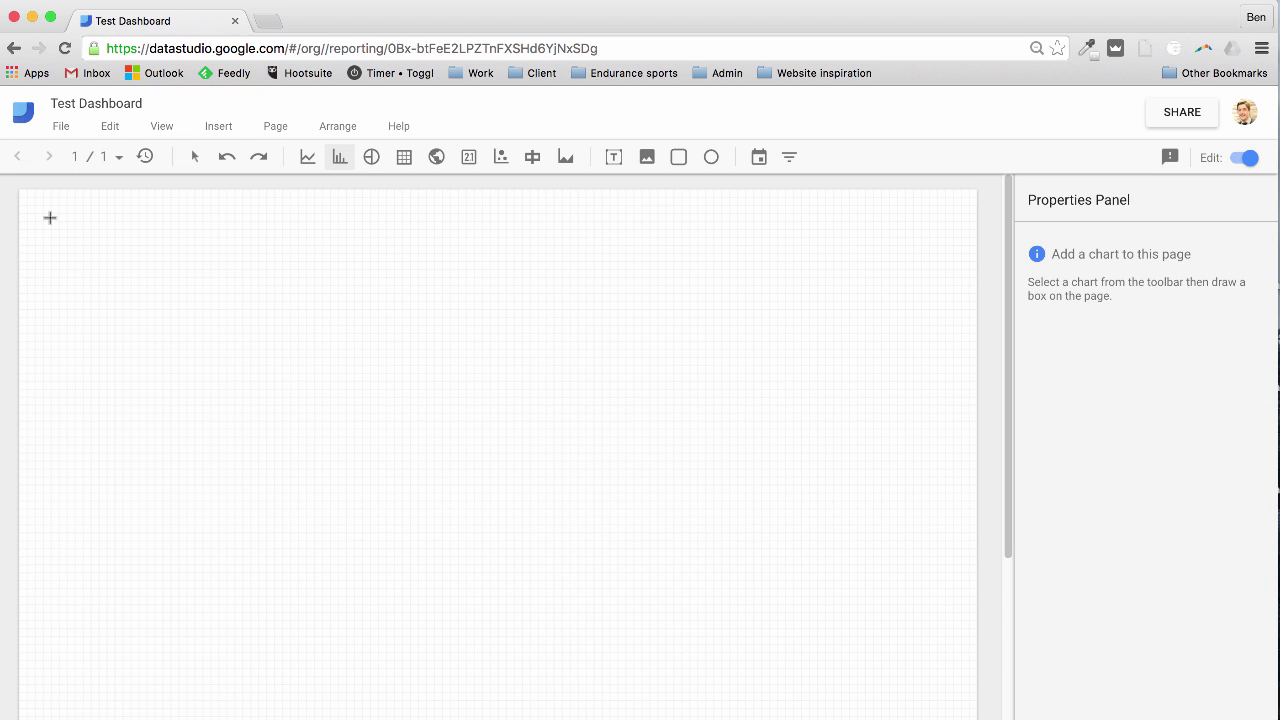
left_click_drag(50, 217, 497, 517)
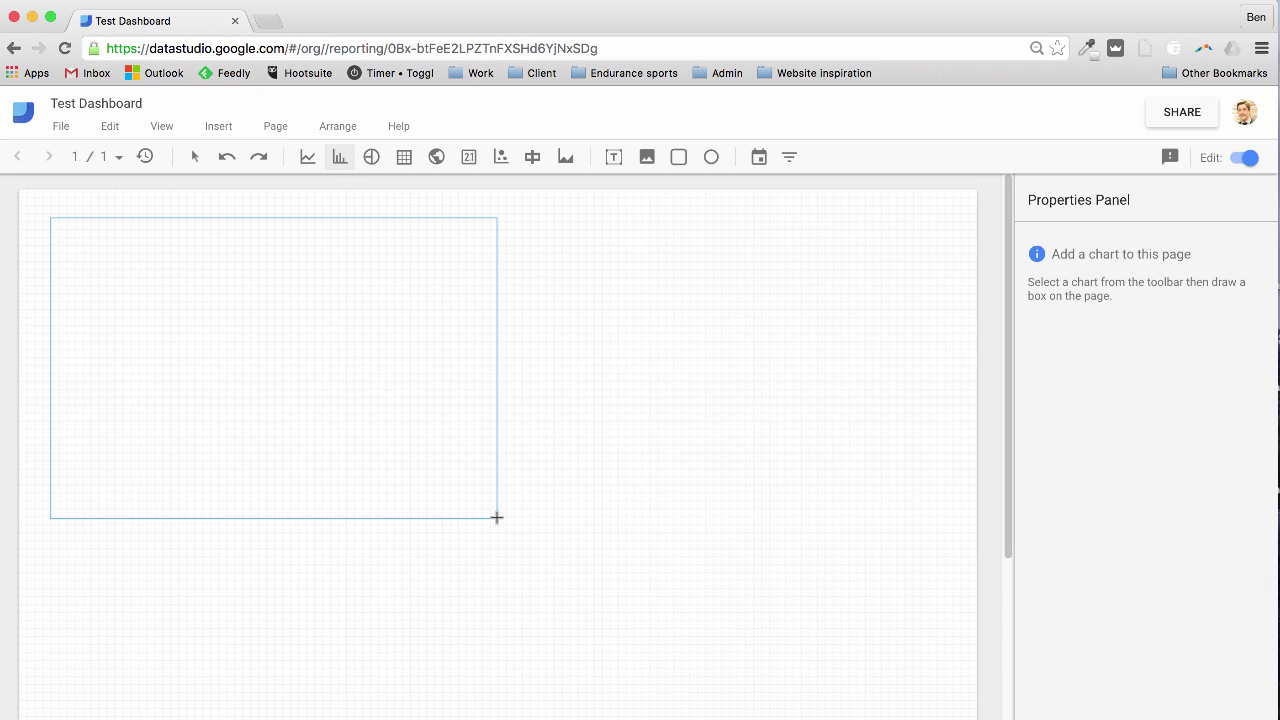
left_click_drag(497, 517, 497, 517)
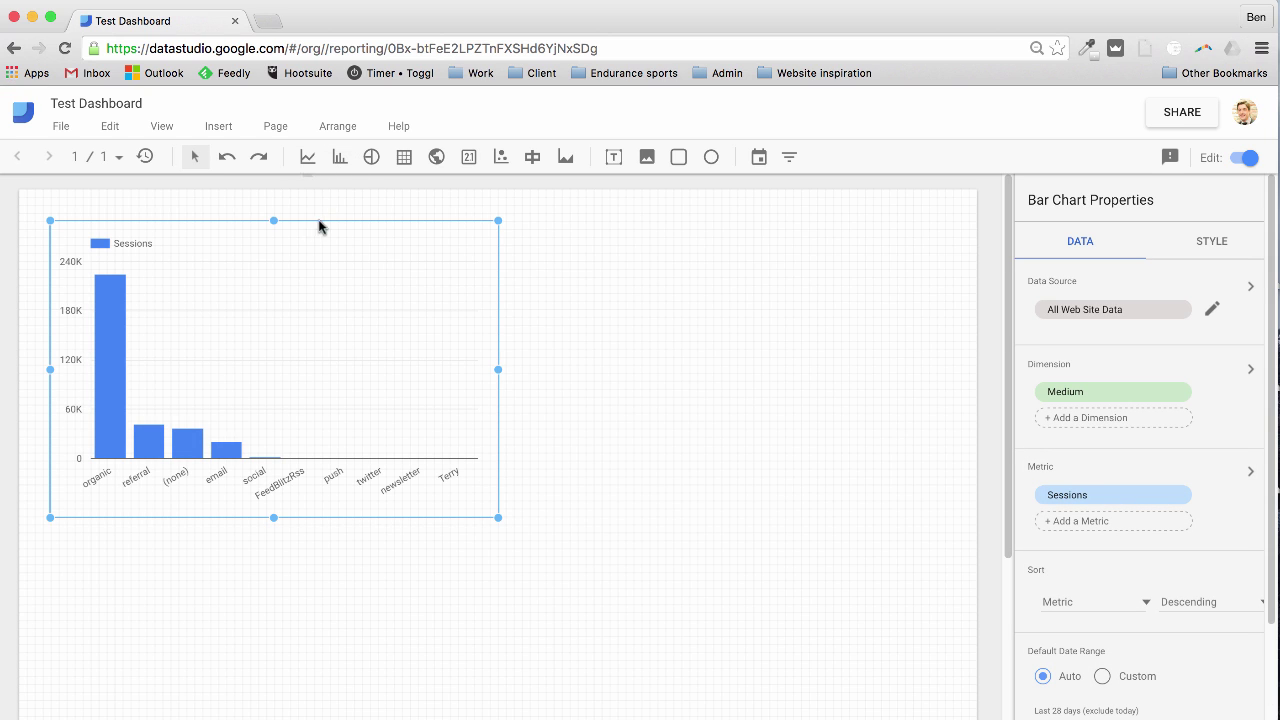
Step: Shift the bar chart right and down, then review its properties panel
left_click_drag(320, 220, 368, 276)
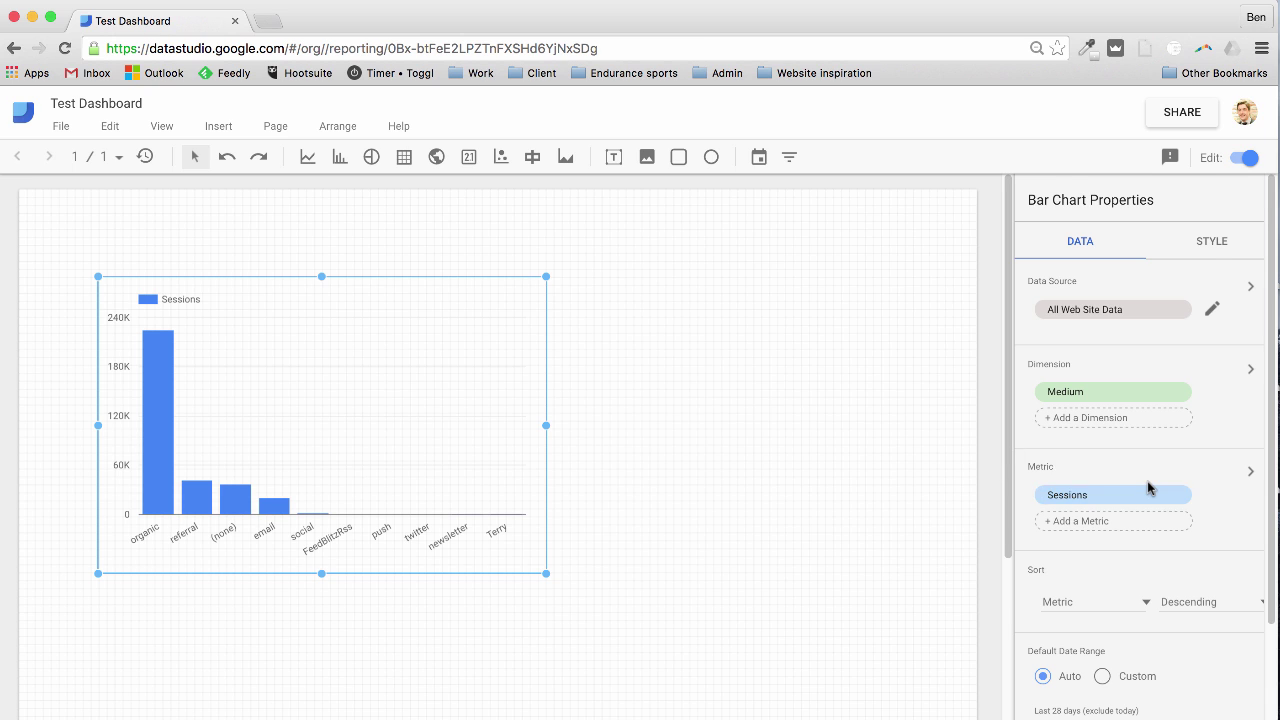
scroll(1148, 487, "down", 2)
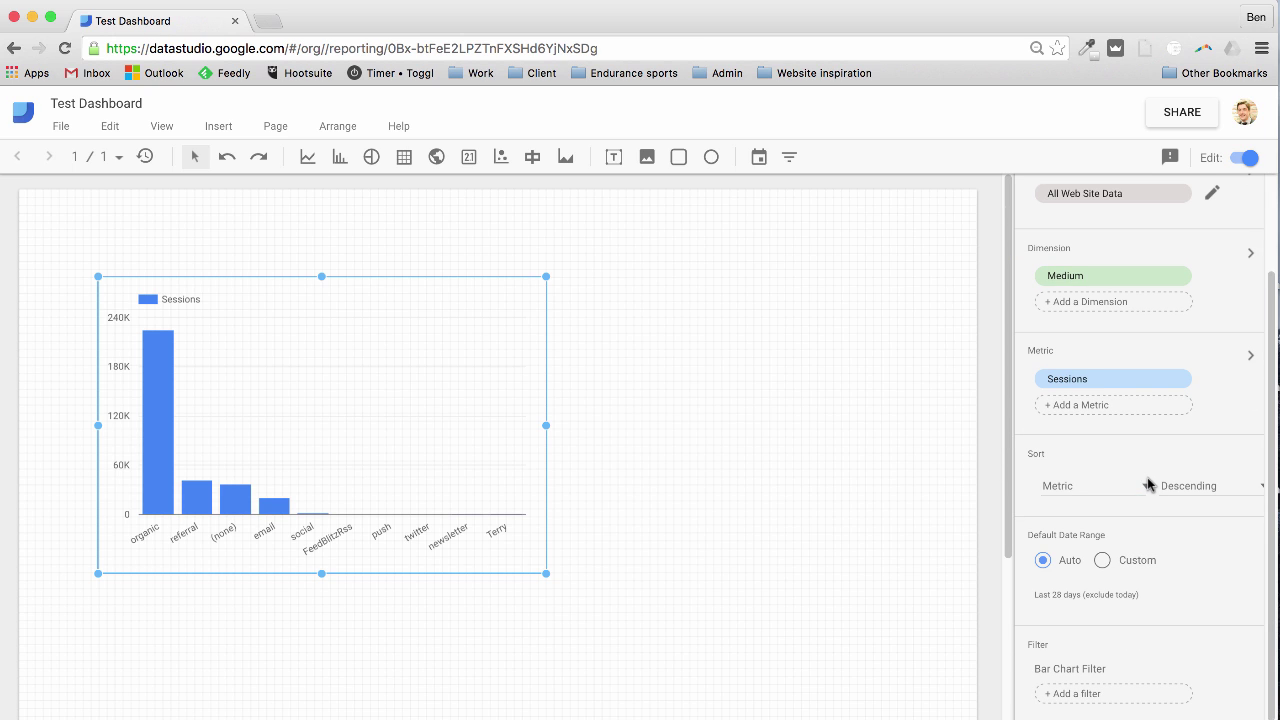
scroll(1148, 485, "up", 1)
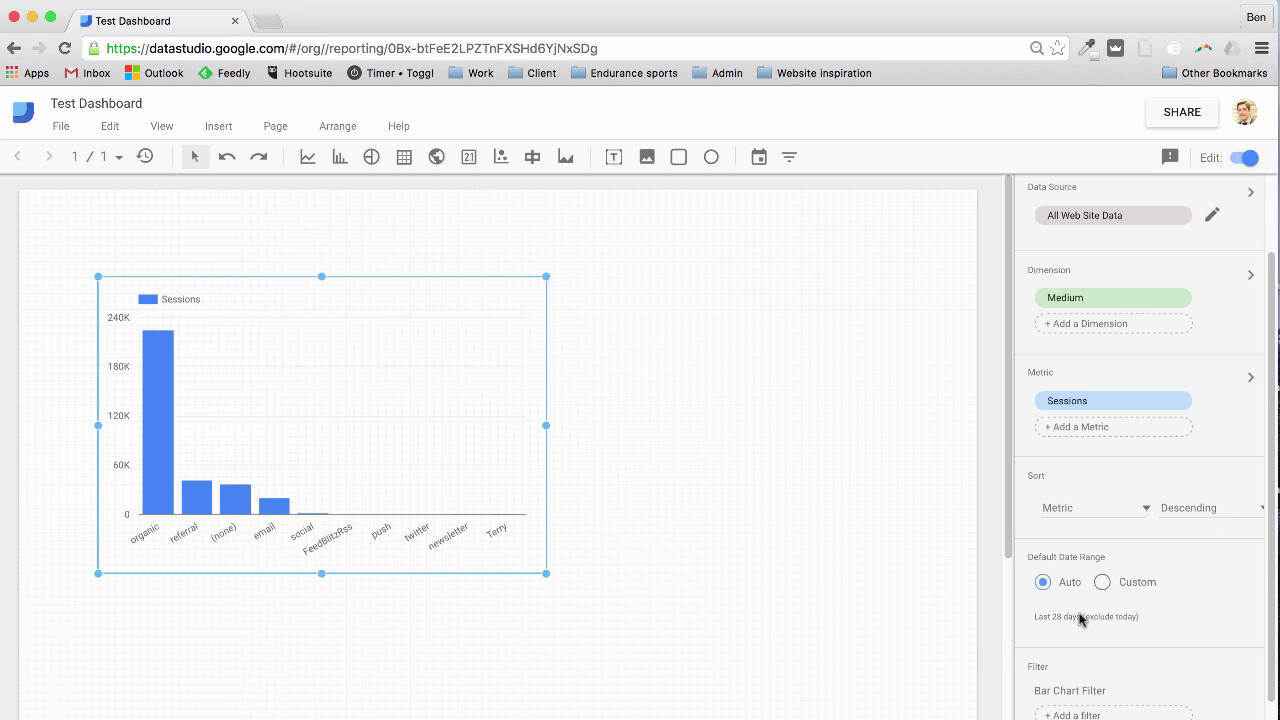
scroll(1134, 632, "down", 1)
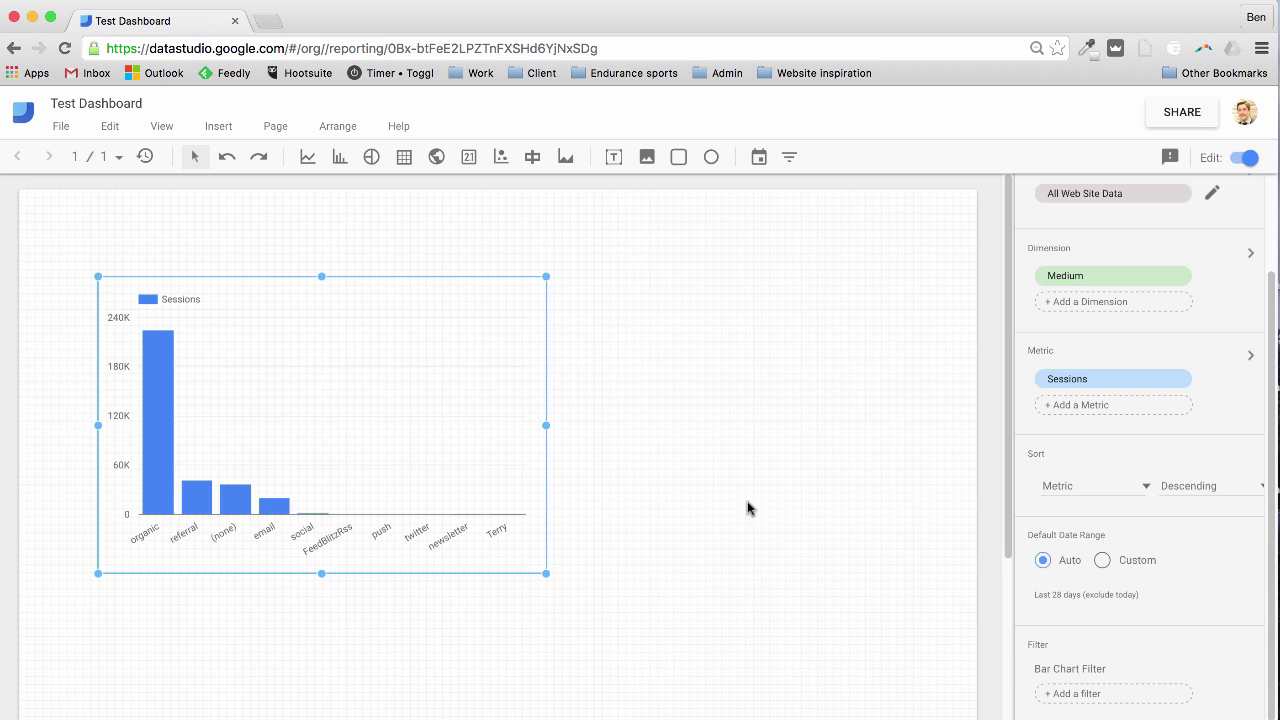
Step: Nudge the bar chart left and draw a daily Sessions time-series chart across the right half
left_click_drag(486, 314, 437, 312)
left_click(307, 157)
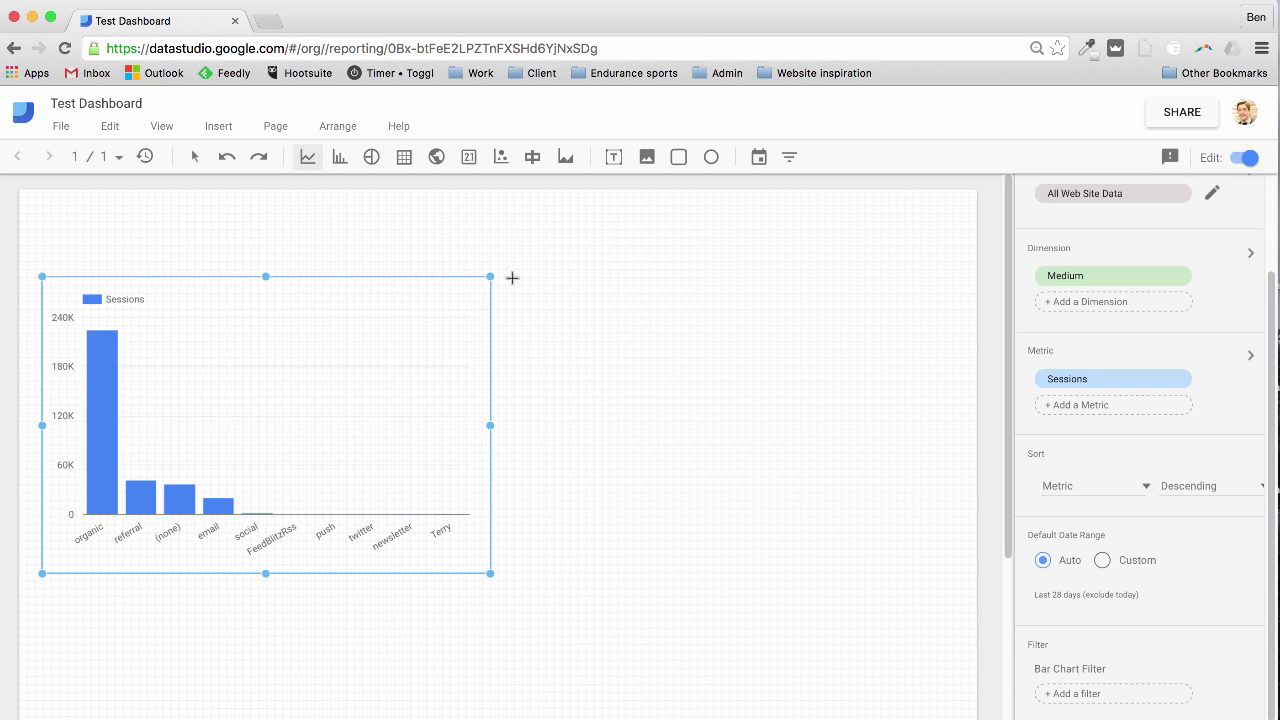
left_click_drag(512, 278, 962, 573)
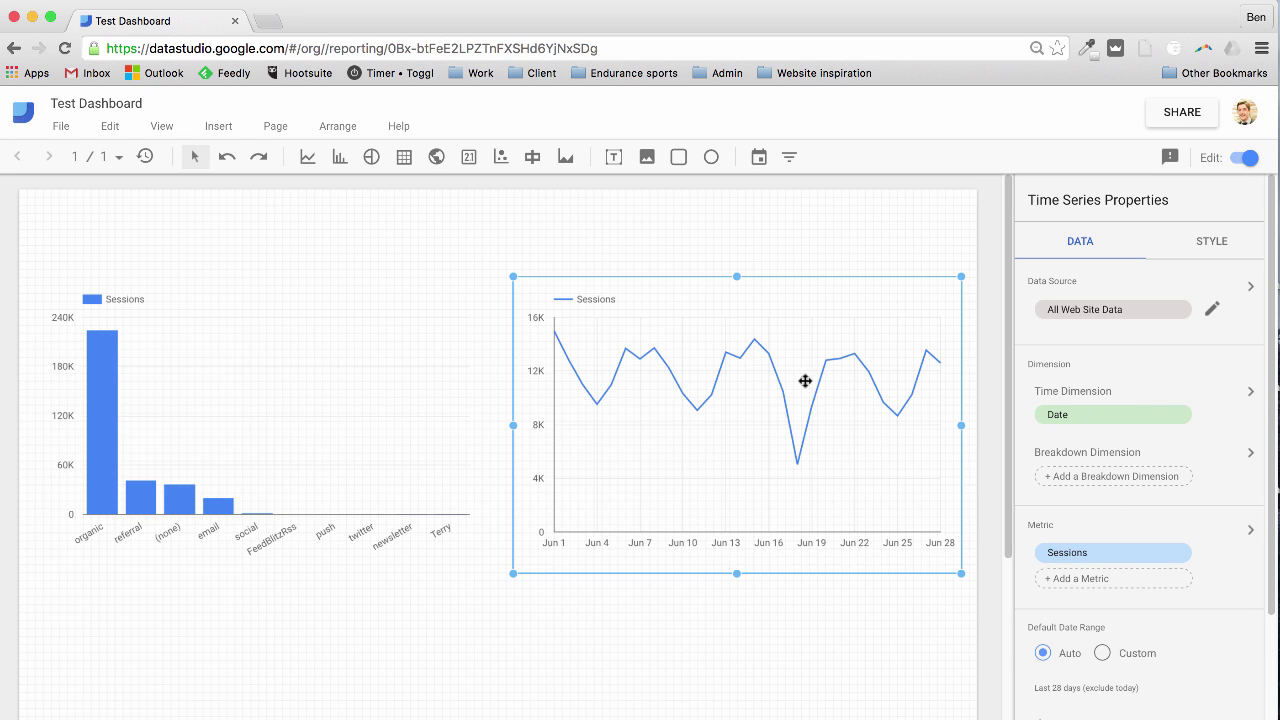
Step: Show data points and make the time-series line red with weight 2
left_click(1218, 243)
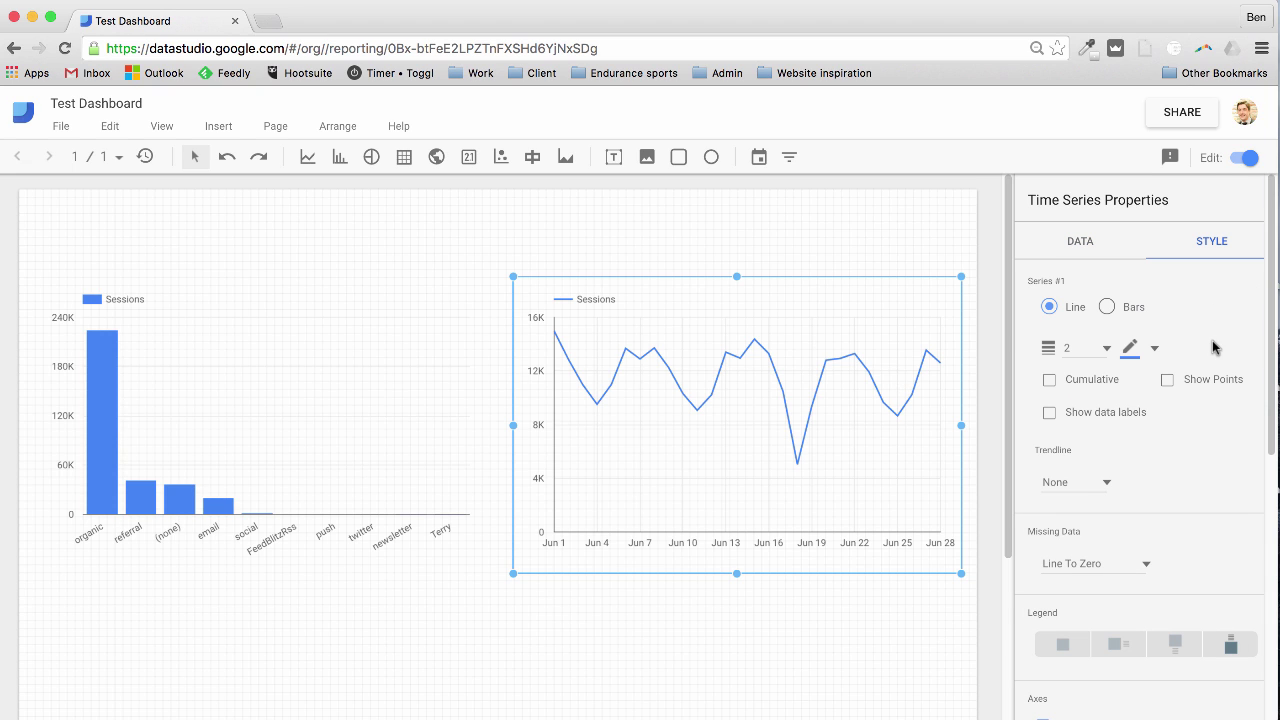
left_click(1165, 381)
left_click(1104, 349)
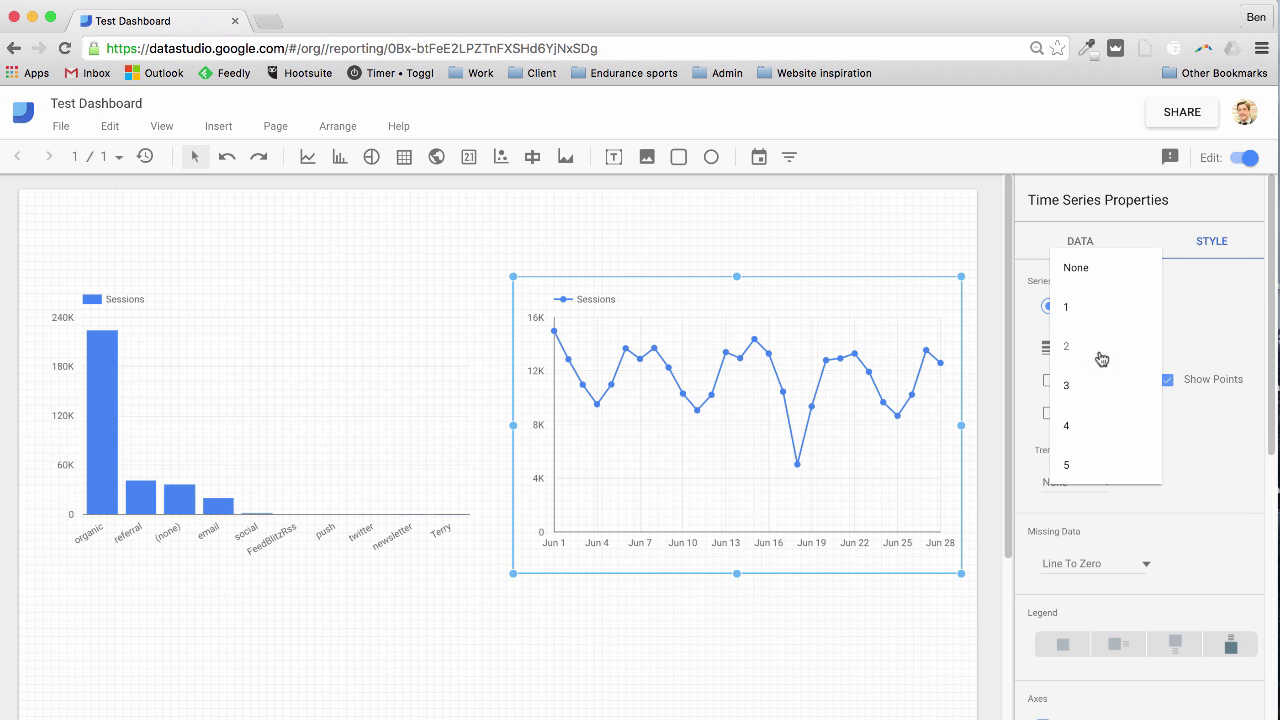
left_click(1085, 428)
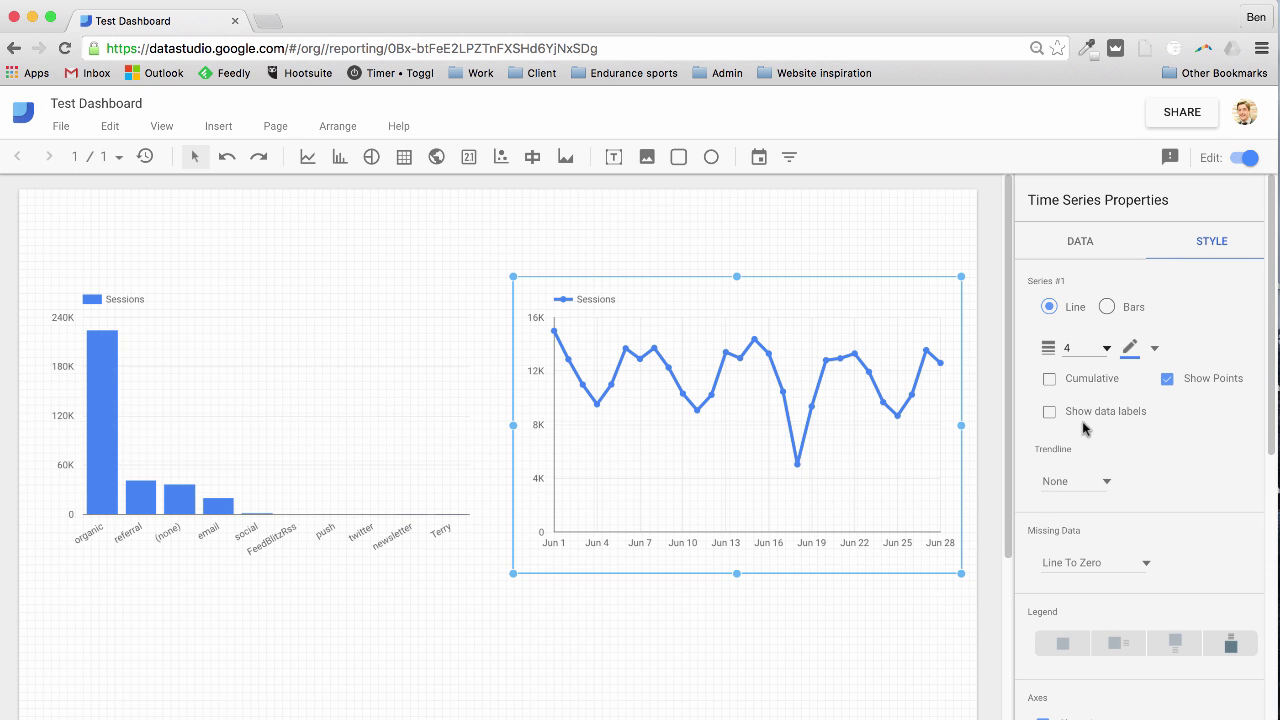
left_click(1154, 350)
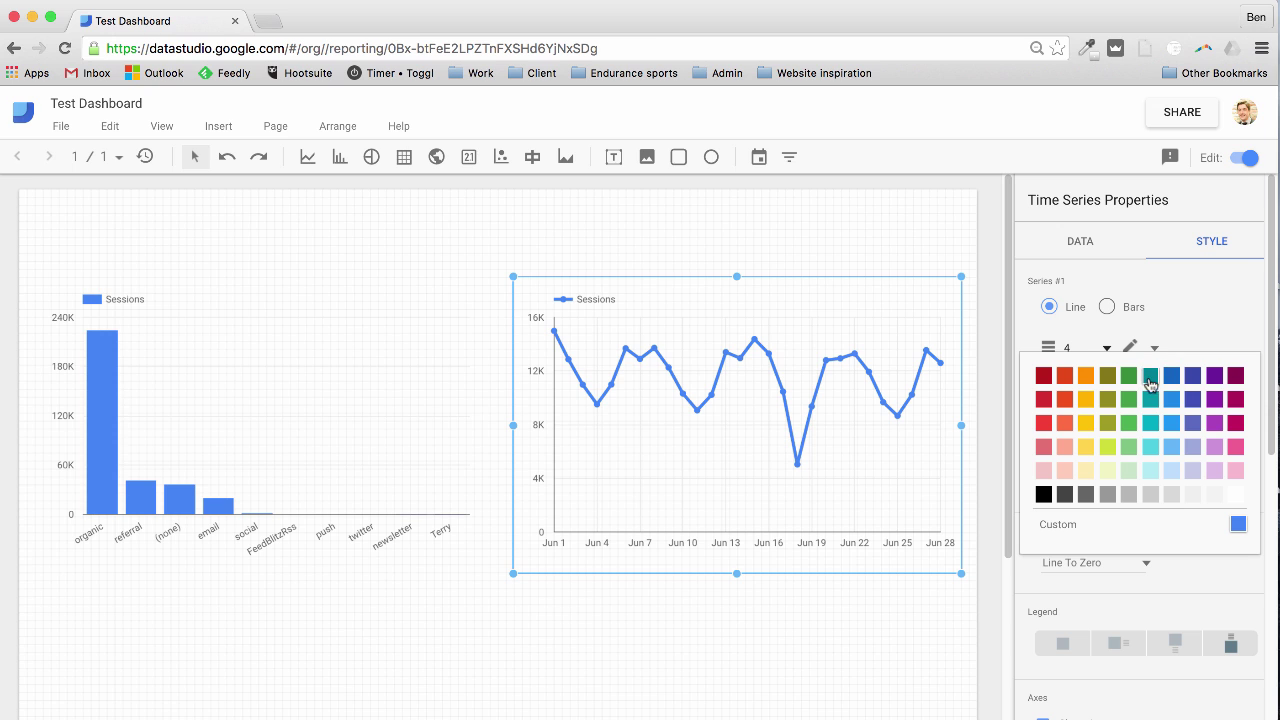
left_click(1043, 400)
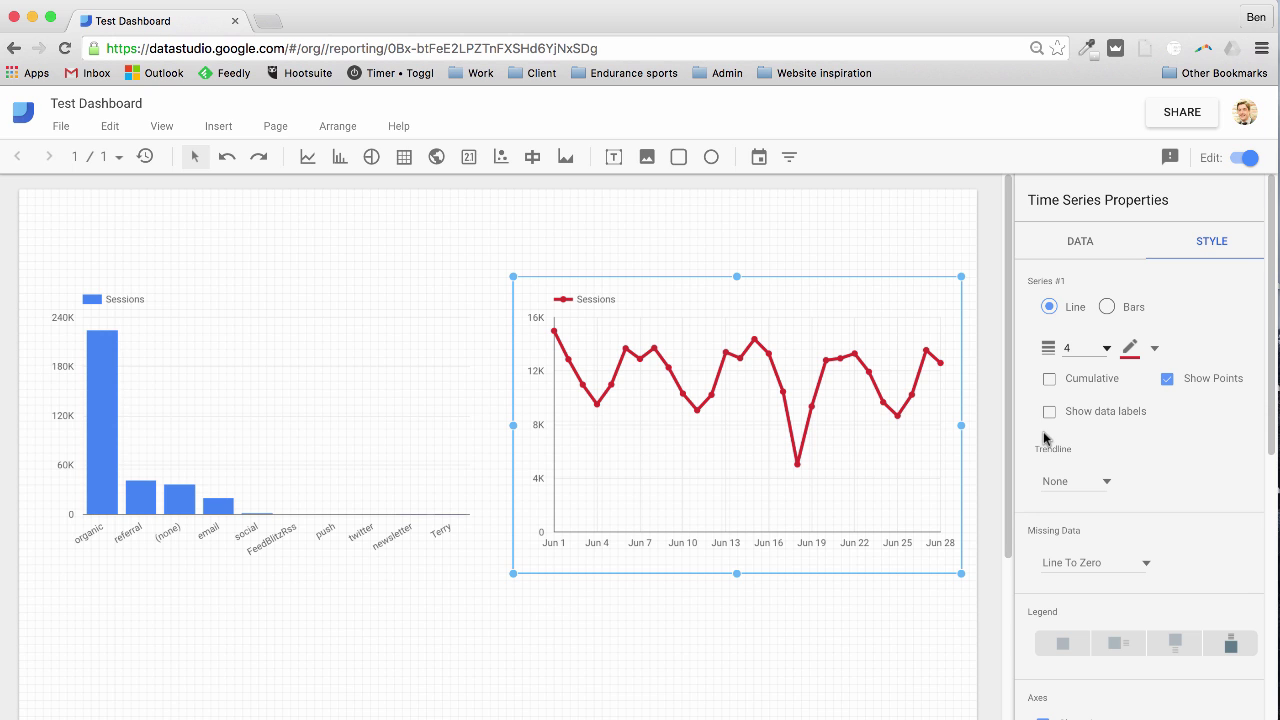
left_click(1104, 349)
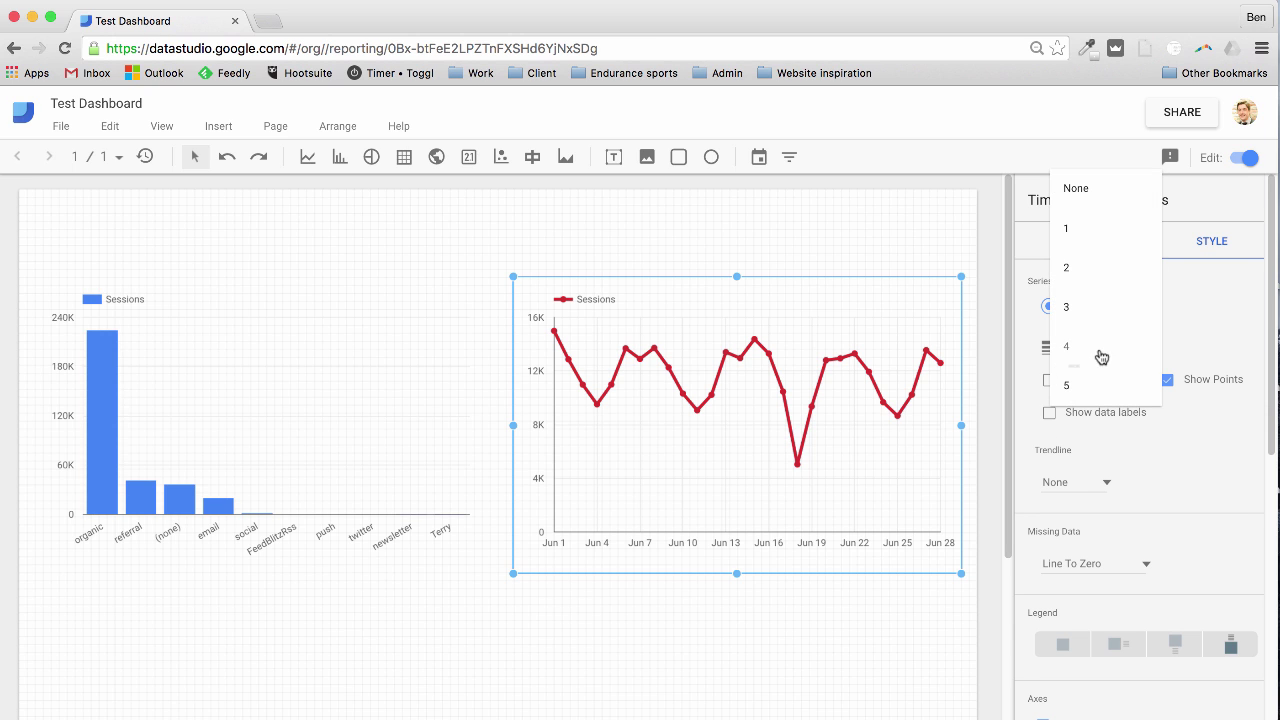
left_click(1066, 267)
Step: Set the time-series chart's legend to None
scroll(1152, 444, "down", 3)
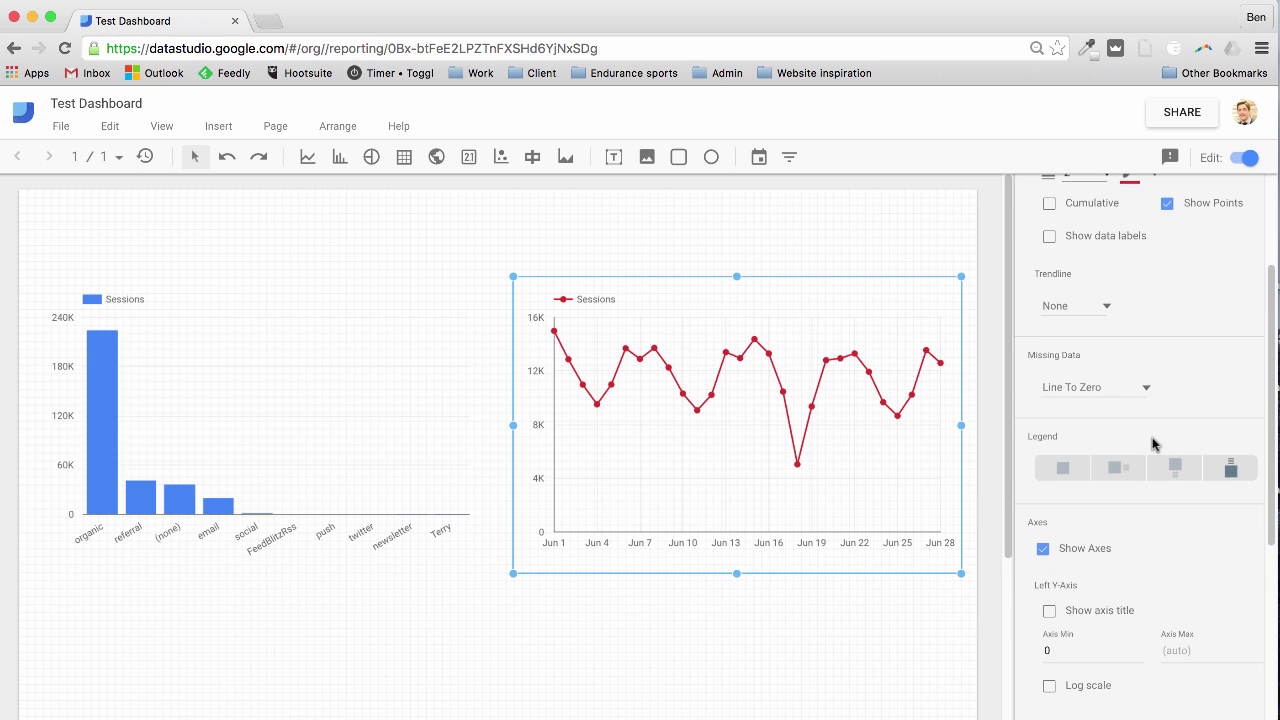
left_click(1063, 470)
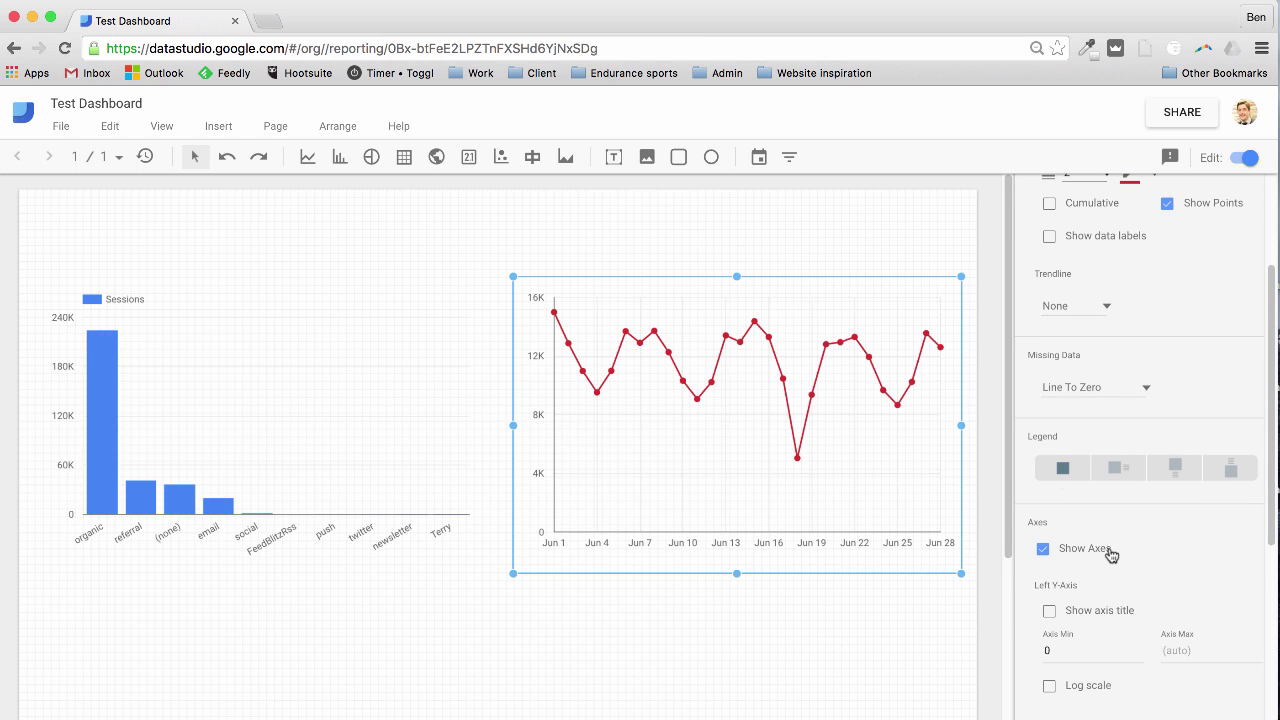
scroll(1140, 477, "down", 2)
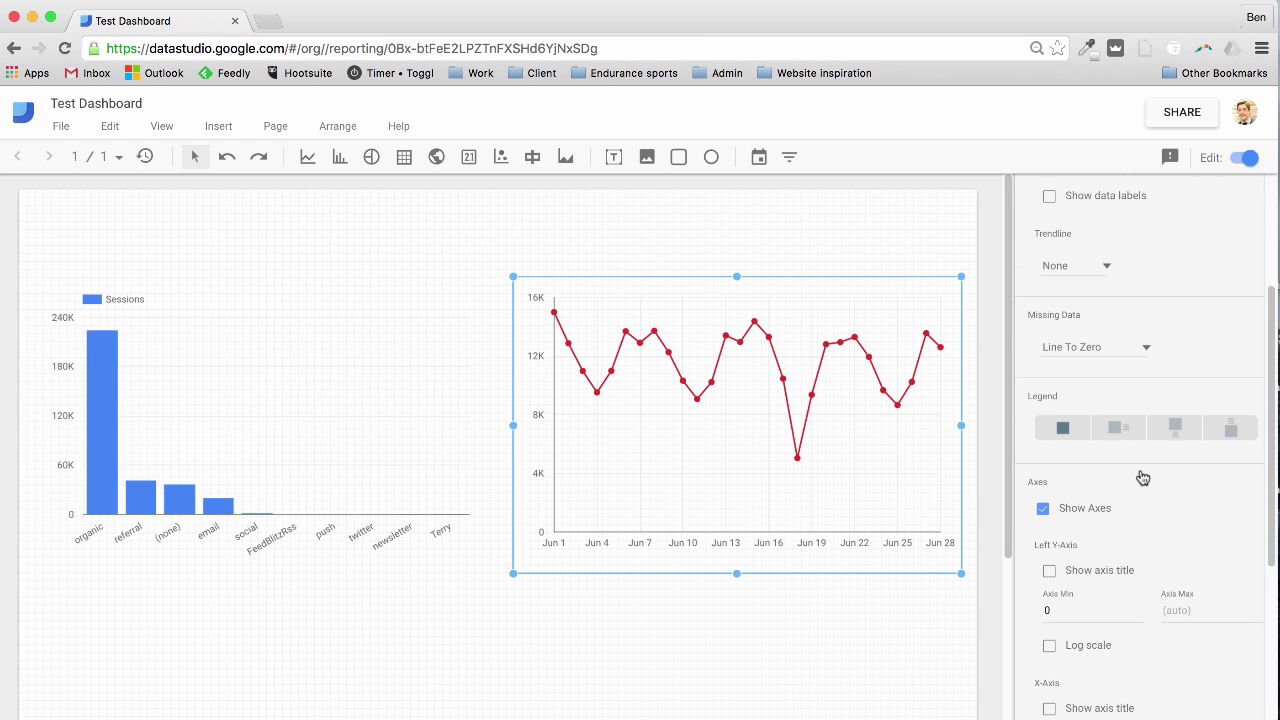
scroll(1143, 477, "down", 5)
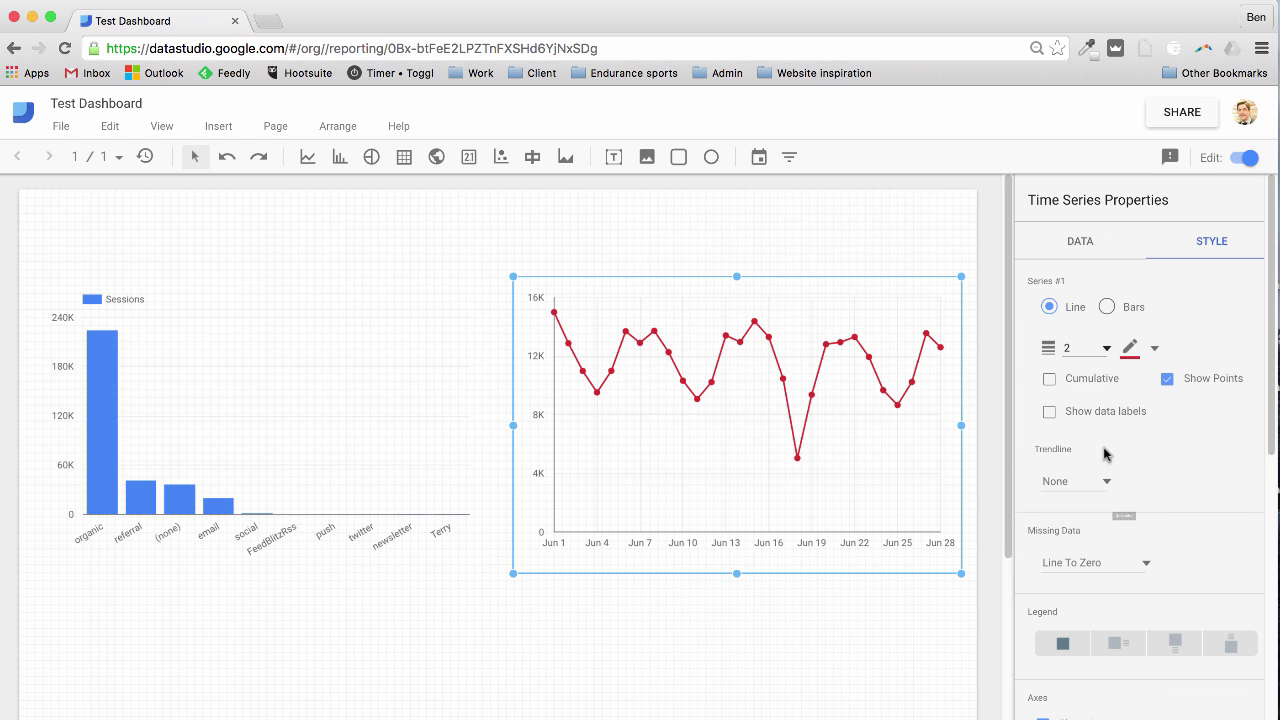
scroll(1108, 465, "up", 10)
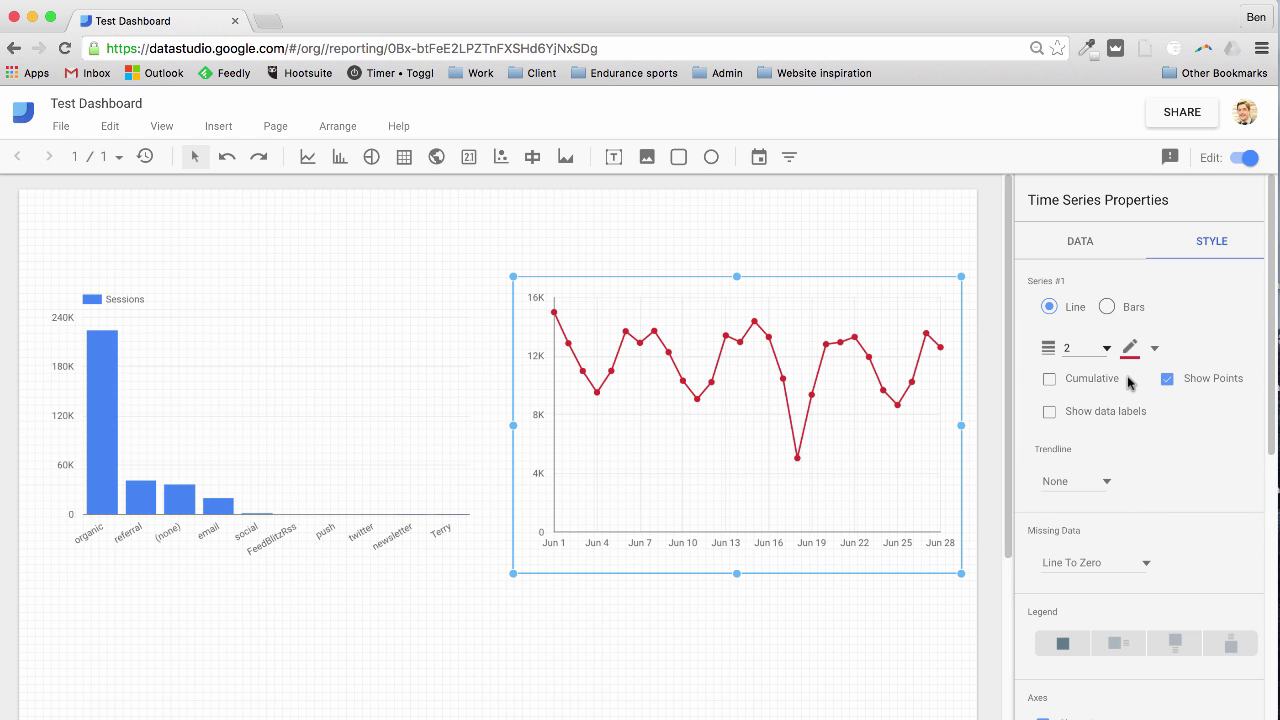
left_click(674, 258)
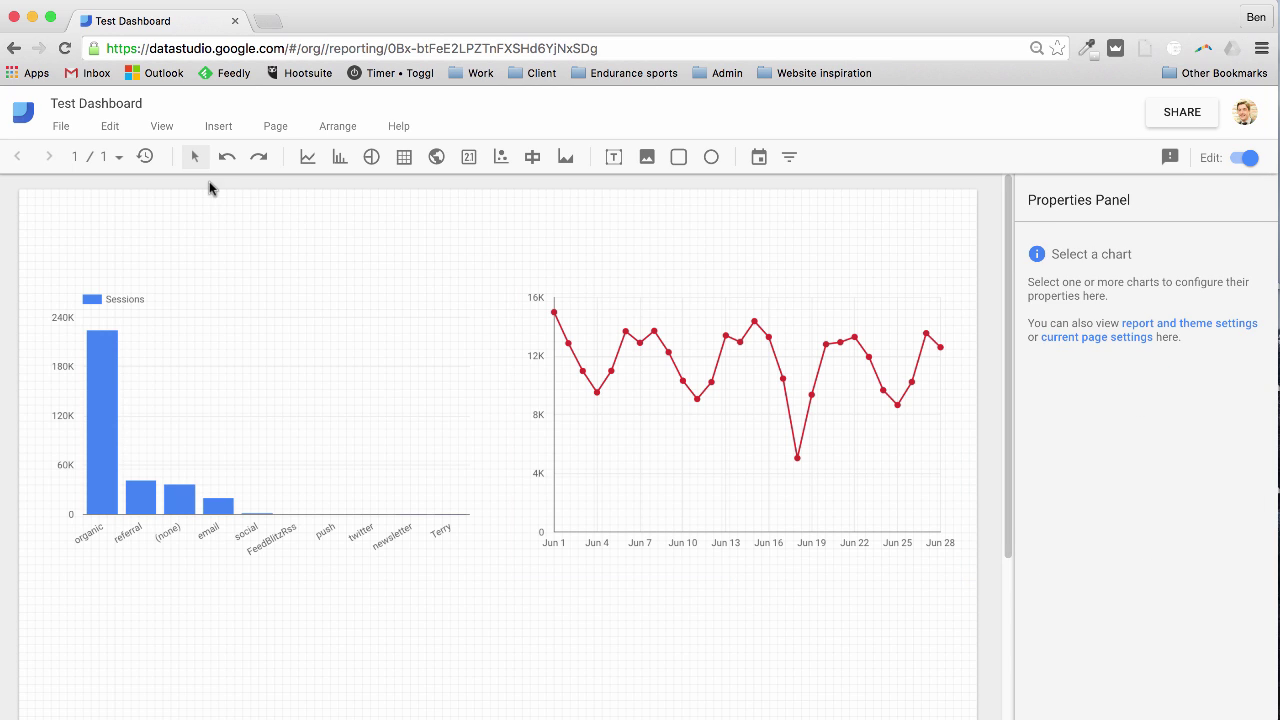
Step: Draw a full-width rectangle across the page top and fill it dark grey
left_click(680, 165)
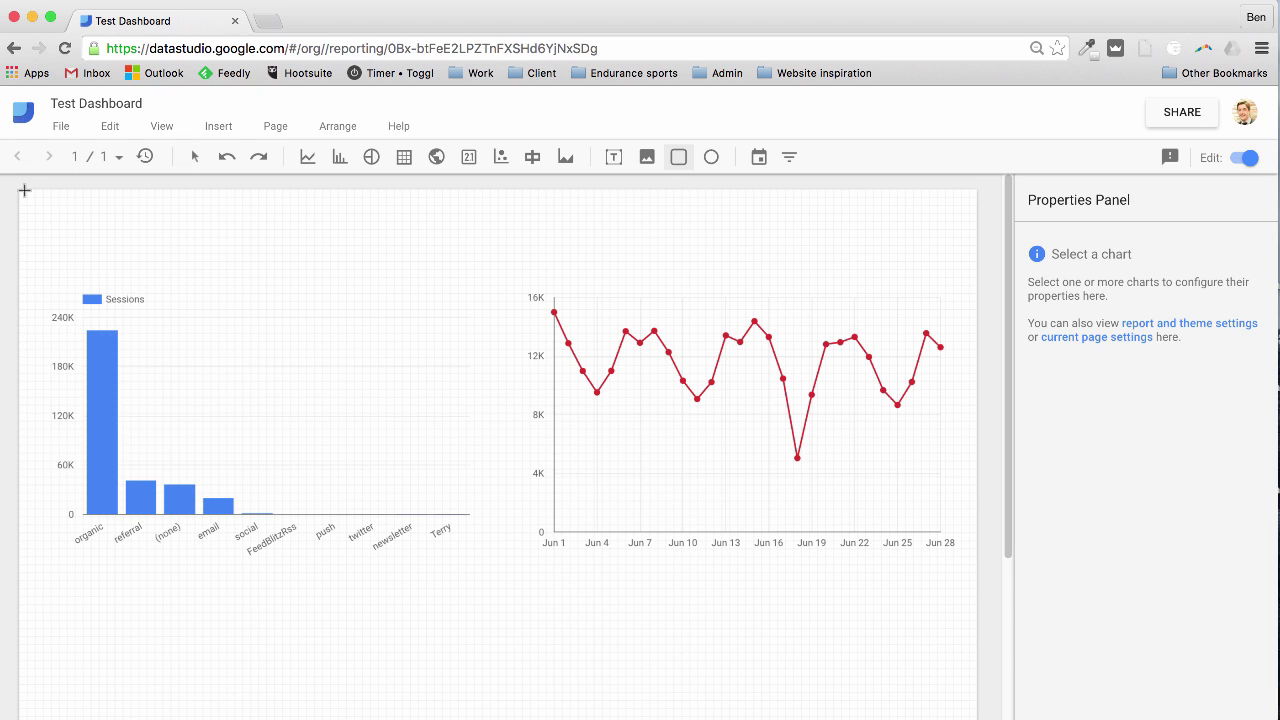
mouse_move(18, 187)
left_mouse_down()
mouse_move(260, 237)
mouse_move(854, 280)
mouse_move(980, 277)
mouse_move(977, 264)
left_mouse_up()
left_click(1074, 279)
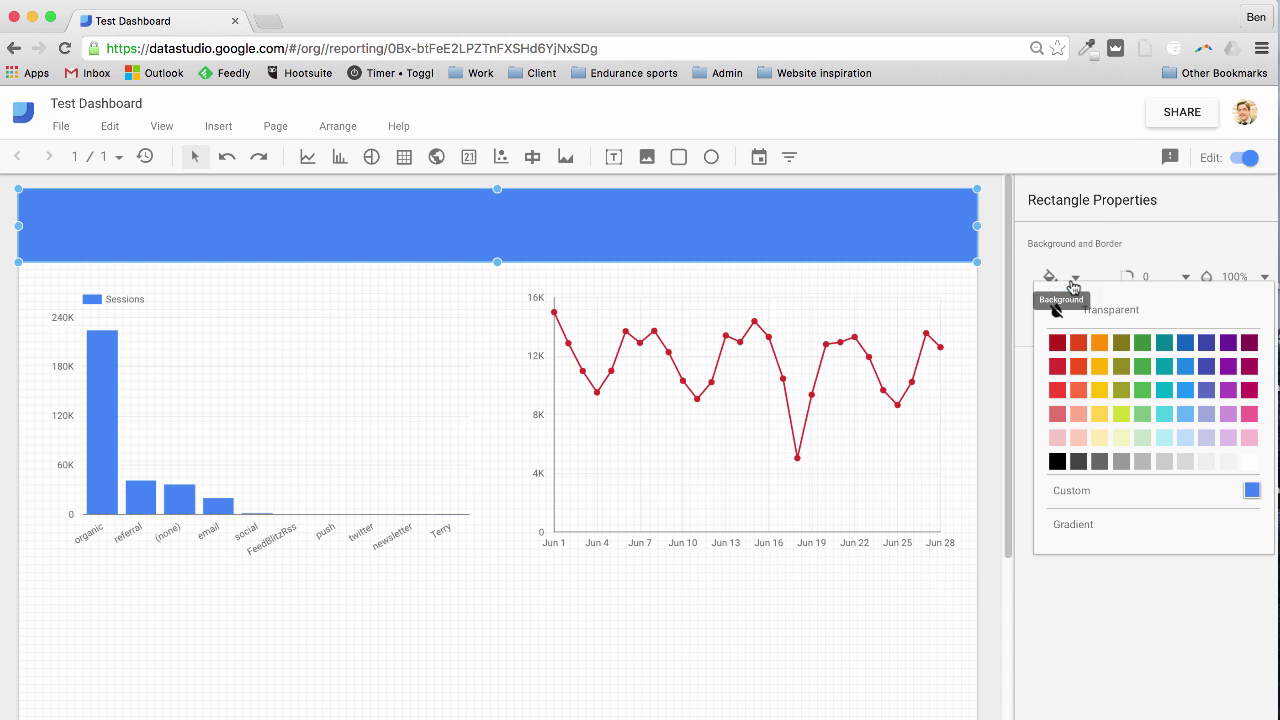
left_click(1101, 461)
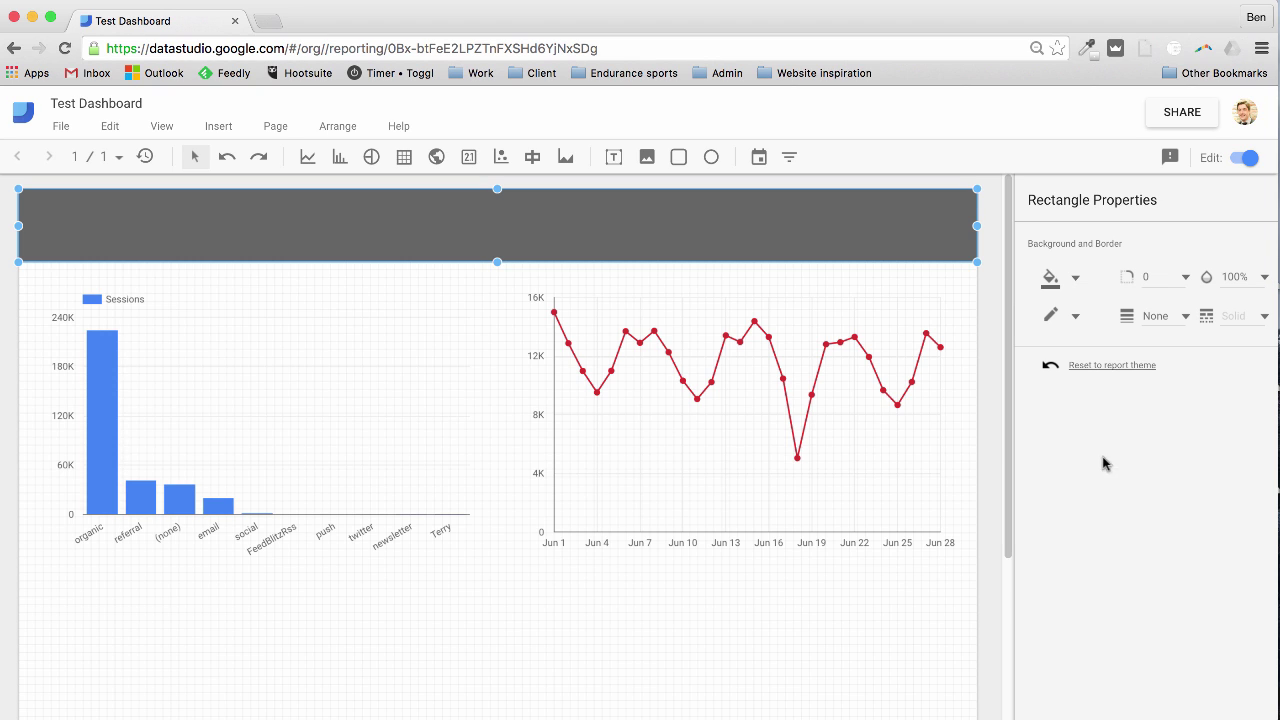
Step: Add a white 'Test Dashboard' text box on the grey header, fixing a typo
left_click(614, 157)
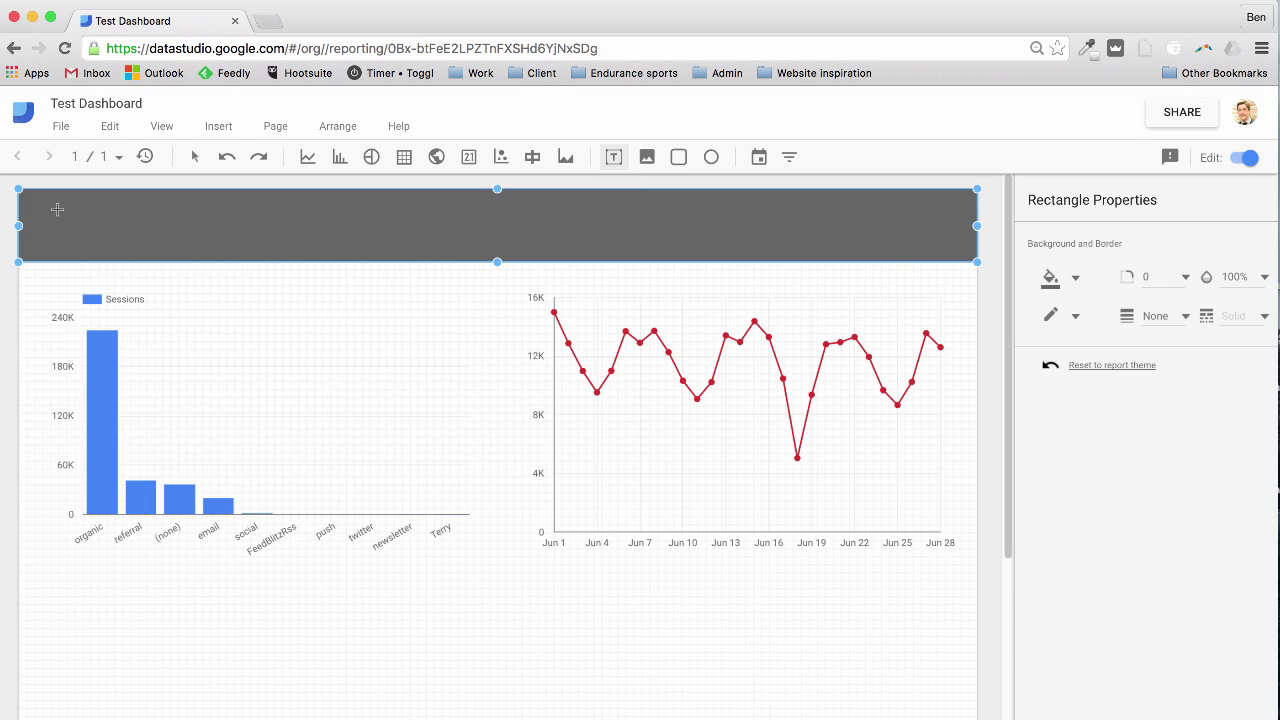
left_click_drag(64, 215, 587, 247)
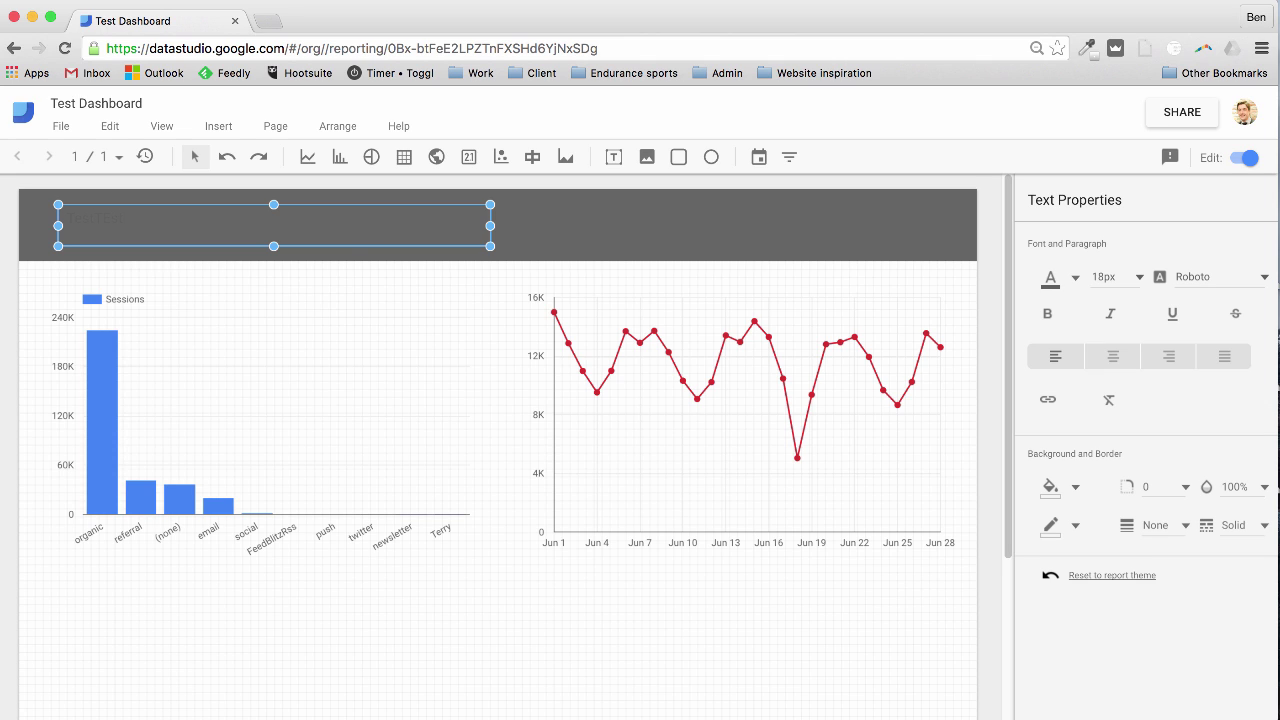
type("ard")
key("super+a")
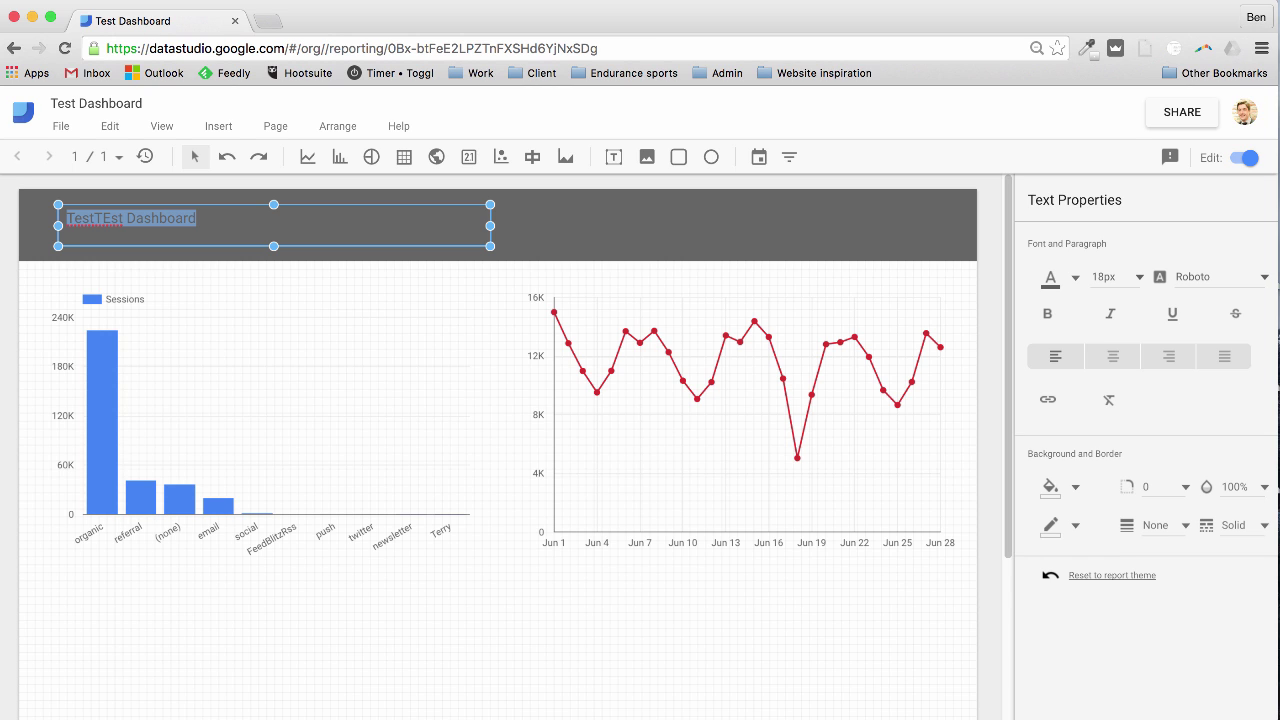
left_click(1053, 272)
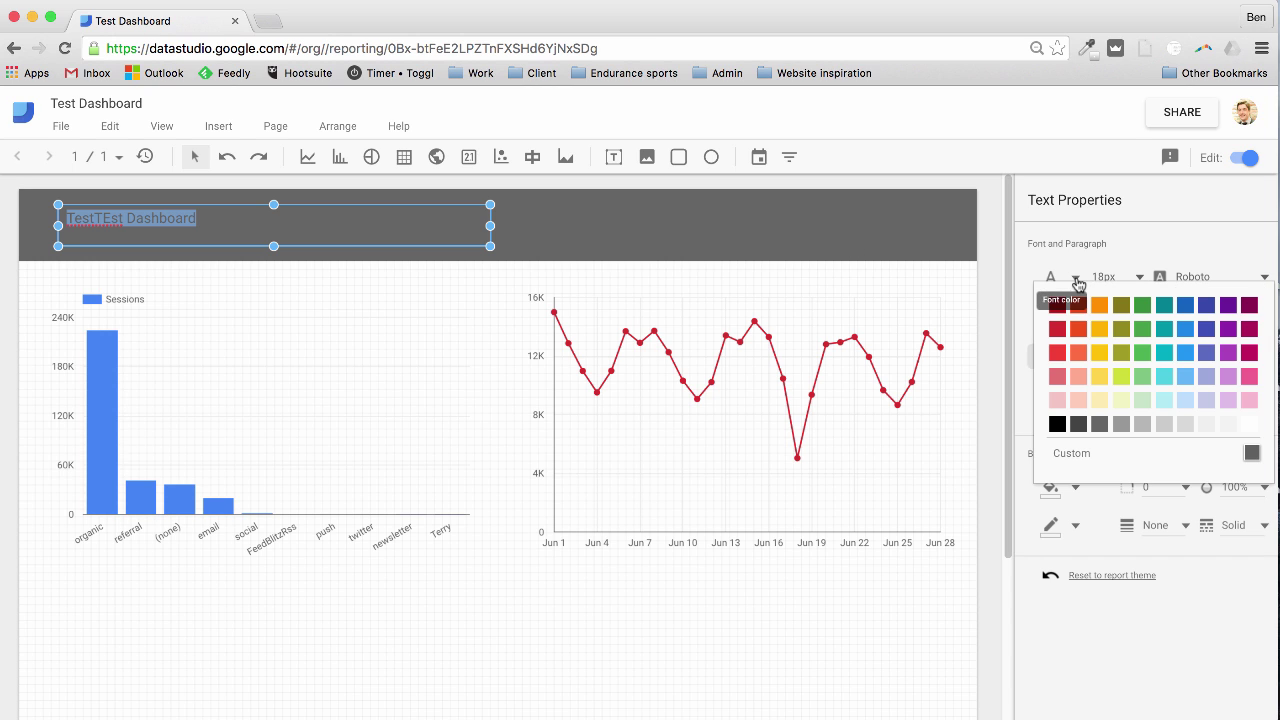
left_click(1250, 425)
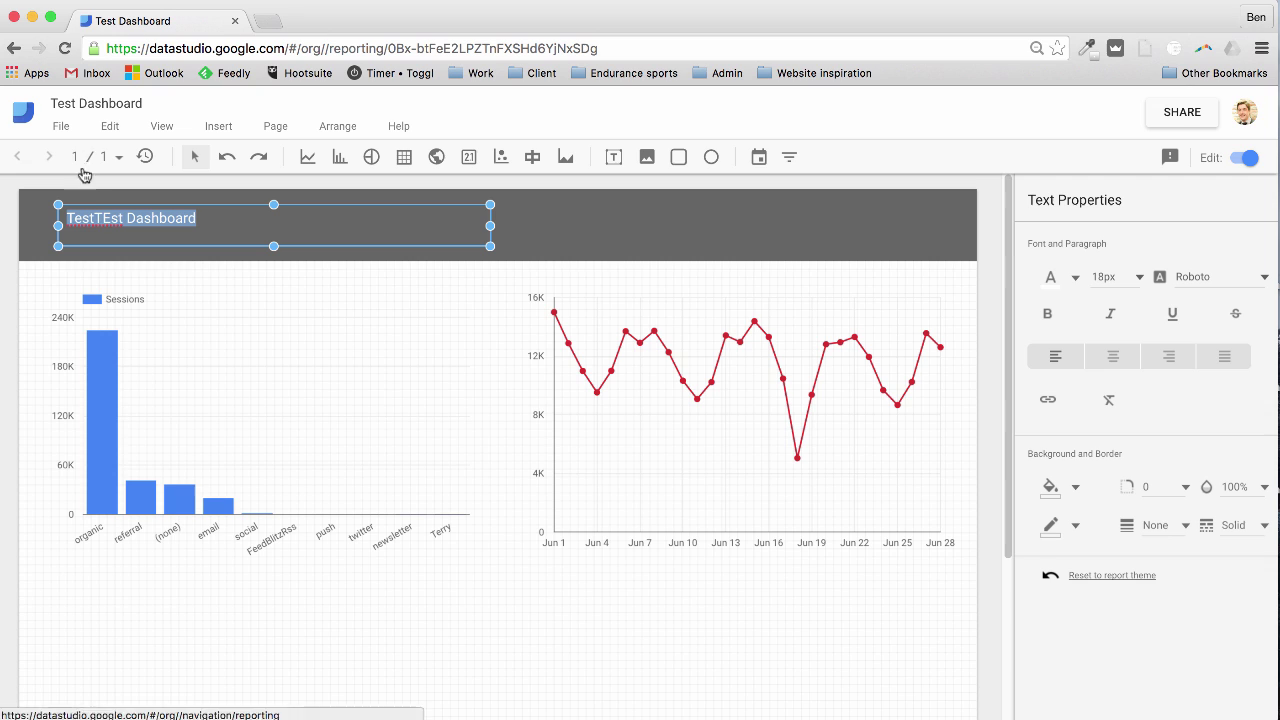
left_click(107, 216)
key("BackSpace")
key("BackSpace")
key("BackSpace")
key("BackSpace")
key("BackSpace")
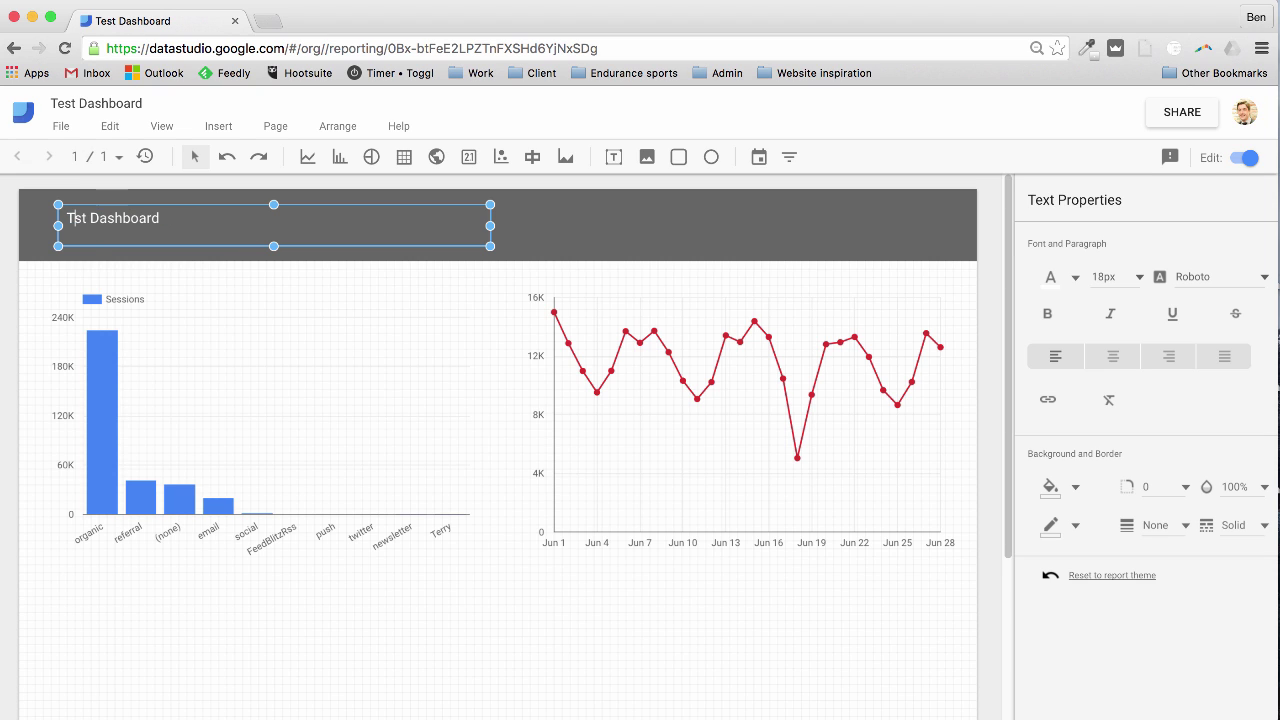
type("e")
Step: Set the title's font size to 48px
key("super+a")
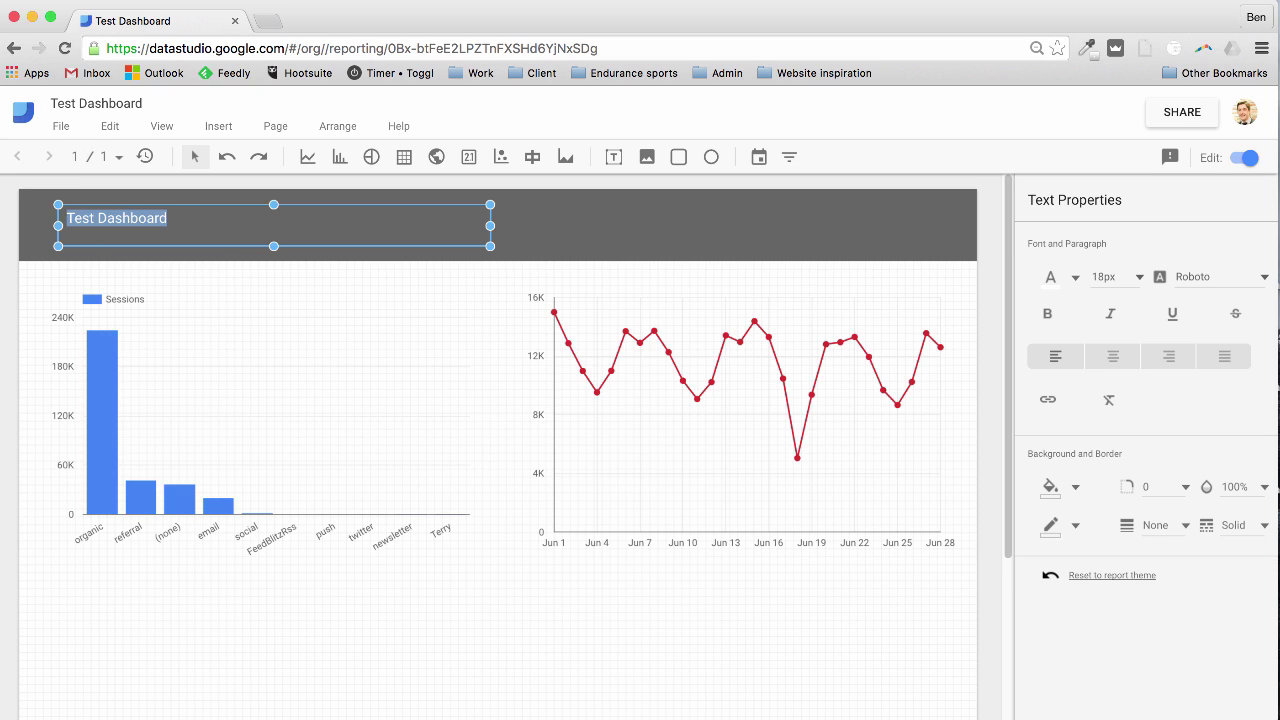
left_click(1139, 277)
scroll(1168, 340, "down", 3)
left_click(1140, 403)
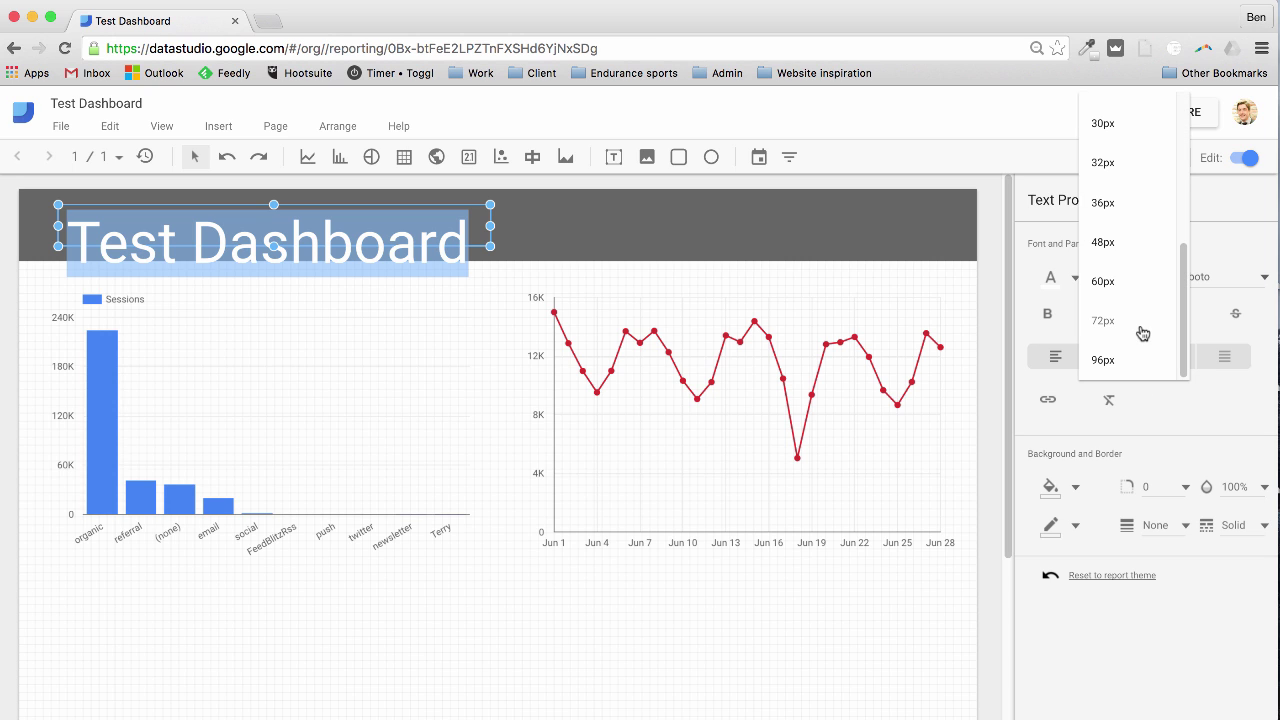
left_click(1128, 252)
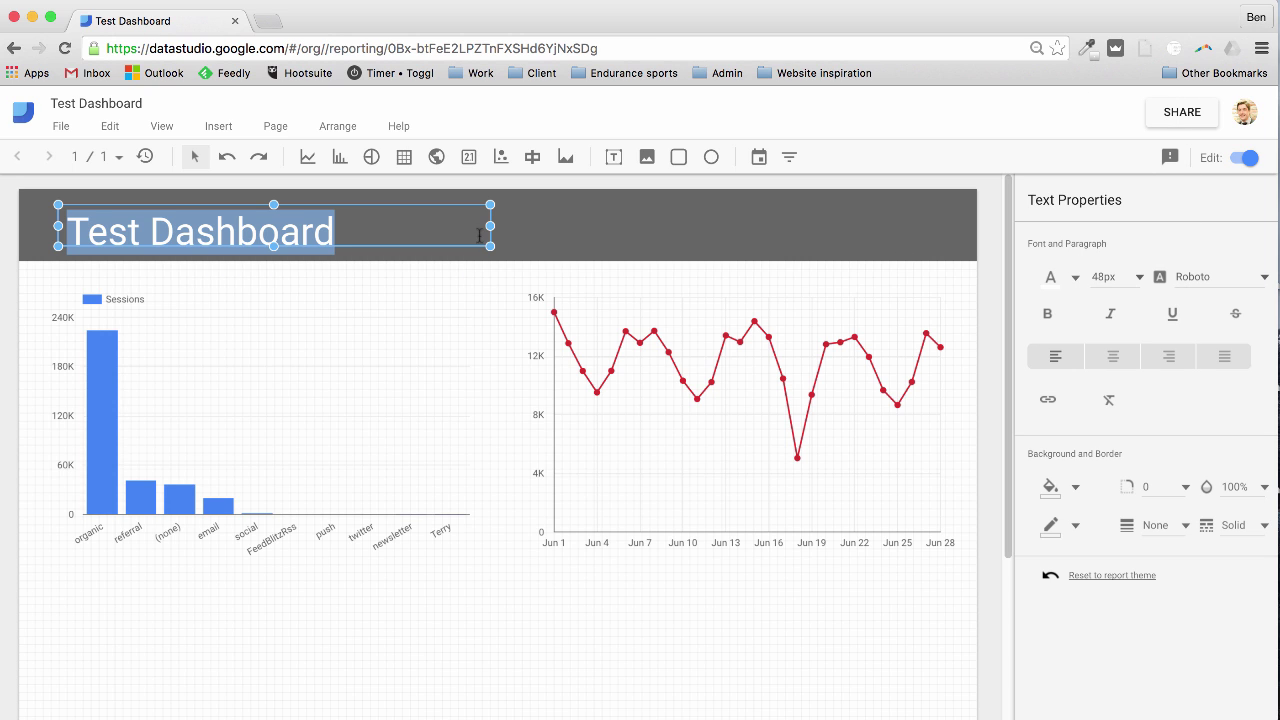
left_click(386, 266)
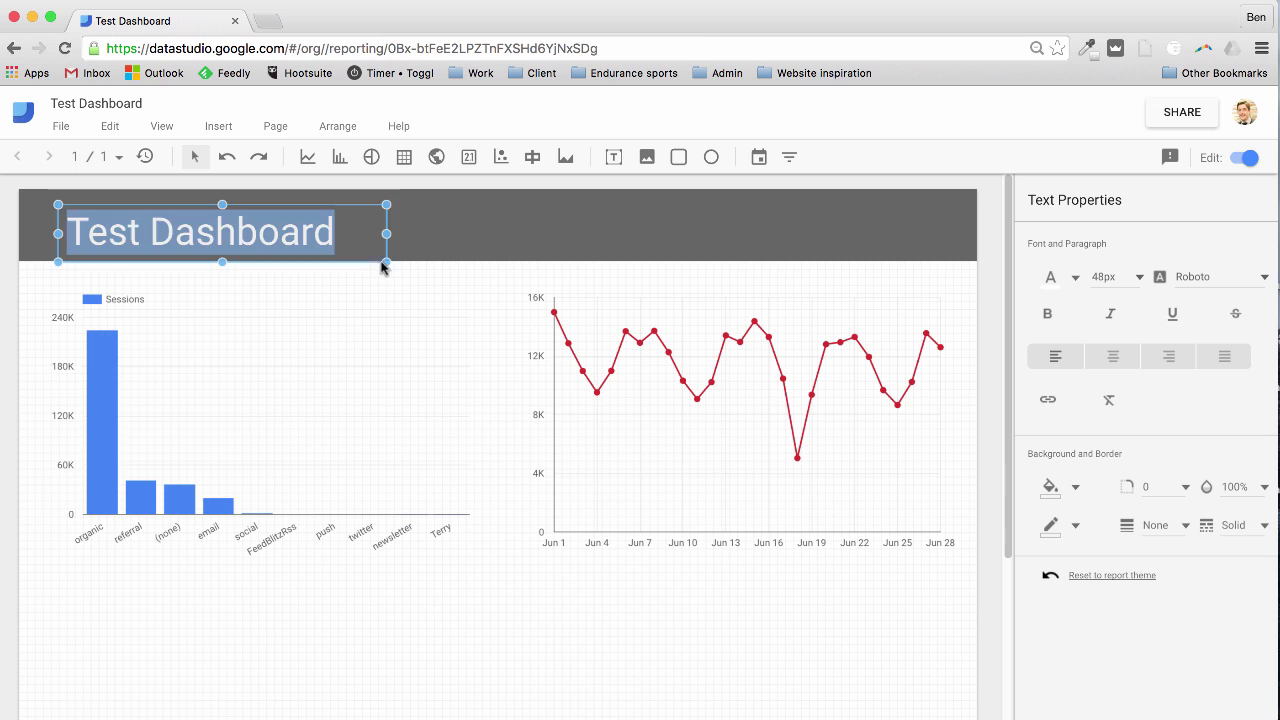
Step: Nudge the title slightly up and right on the header bar
left_click(313, 231)
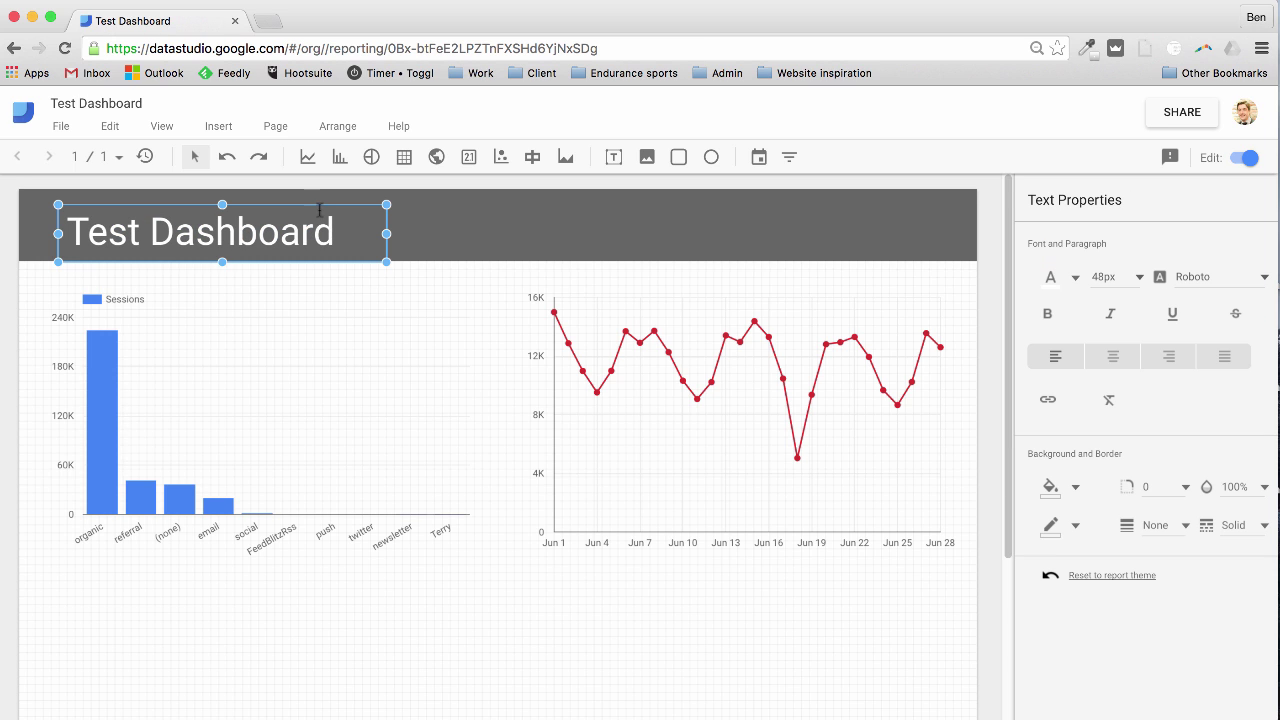
double_click(317, 214)
left_click(359, 216)
left_click_drag(361, 208, 370, 200)
left_click(492, 372)
left_click(582, 618)
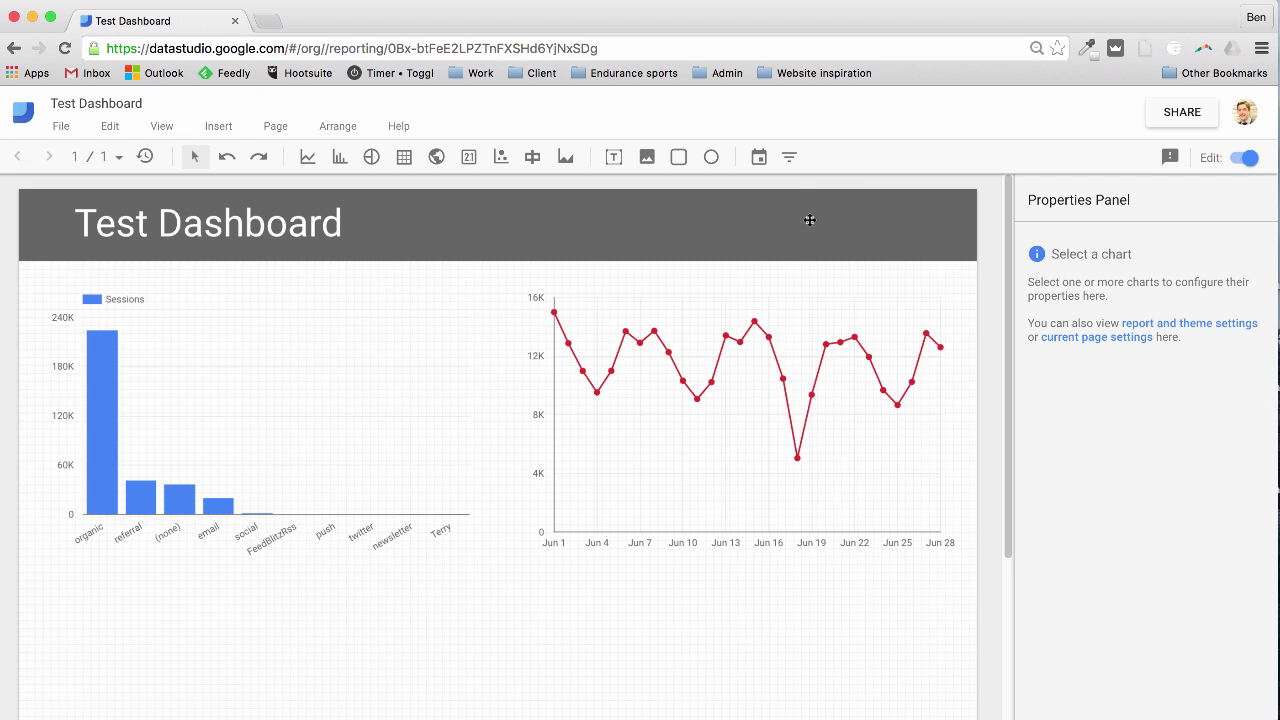
Step: Place a white-text date range control on the header's right side, resized to fit
left_click(759, 160)
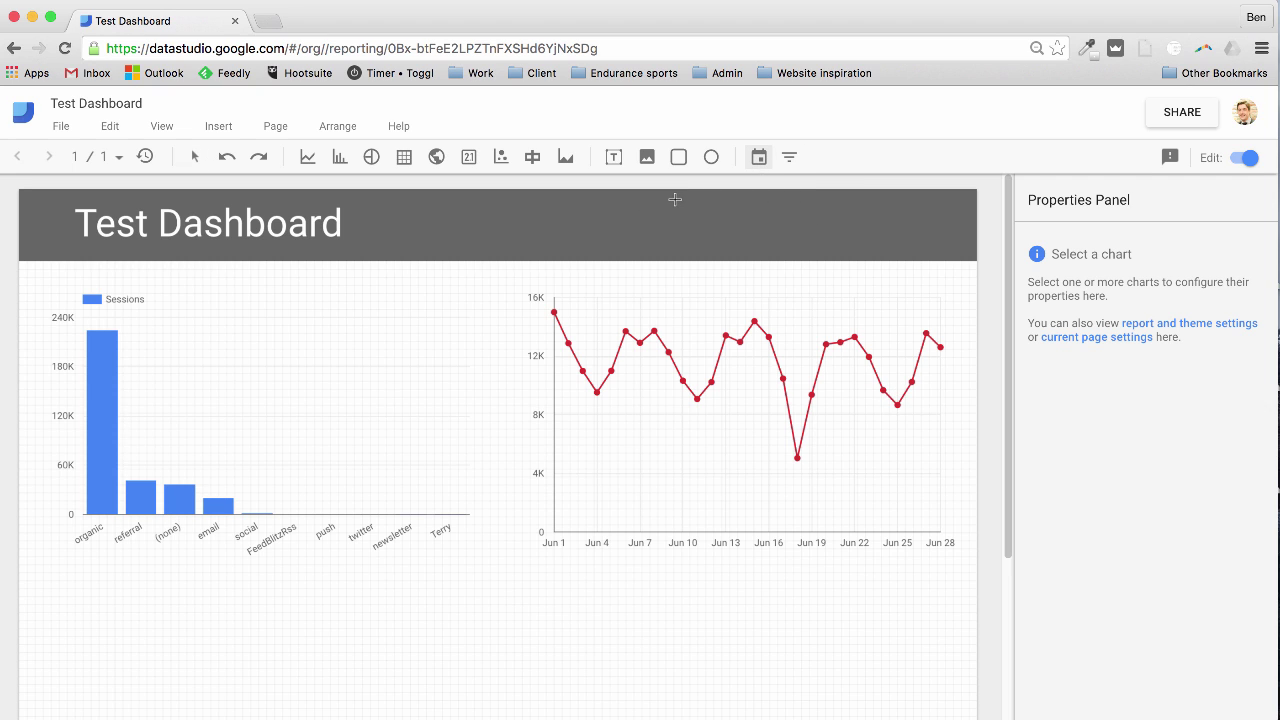
left_click_drag(675, 203, 968, 243)
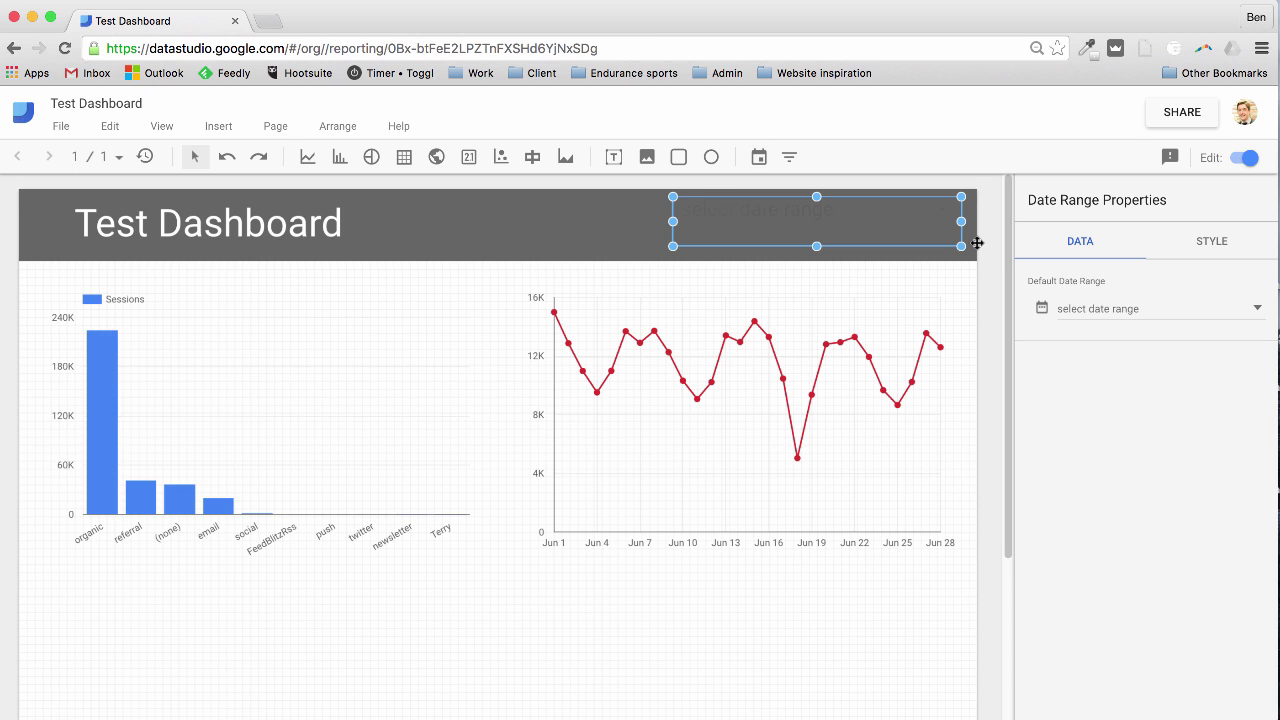
left_click(1226, 257)
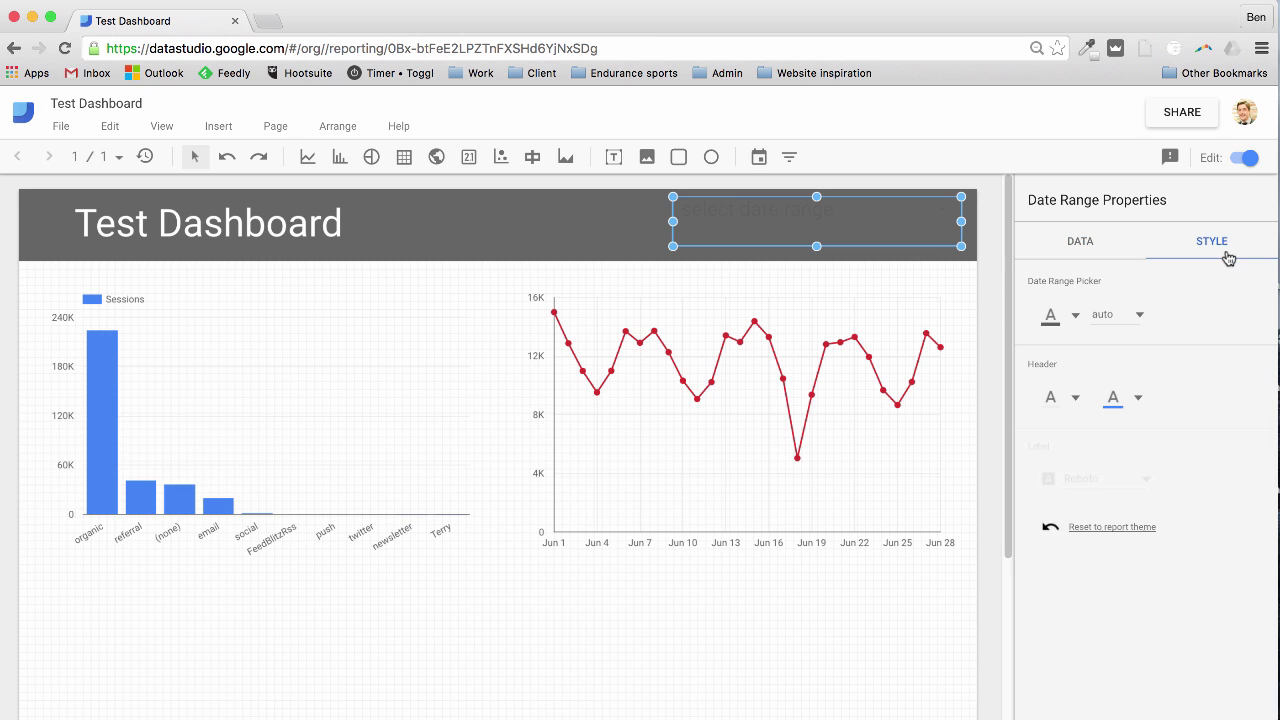
left_click(1060, 315)
left_click(1250, 462)
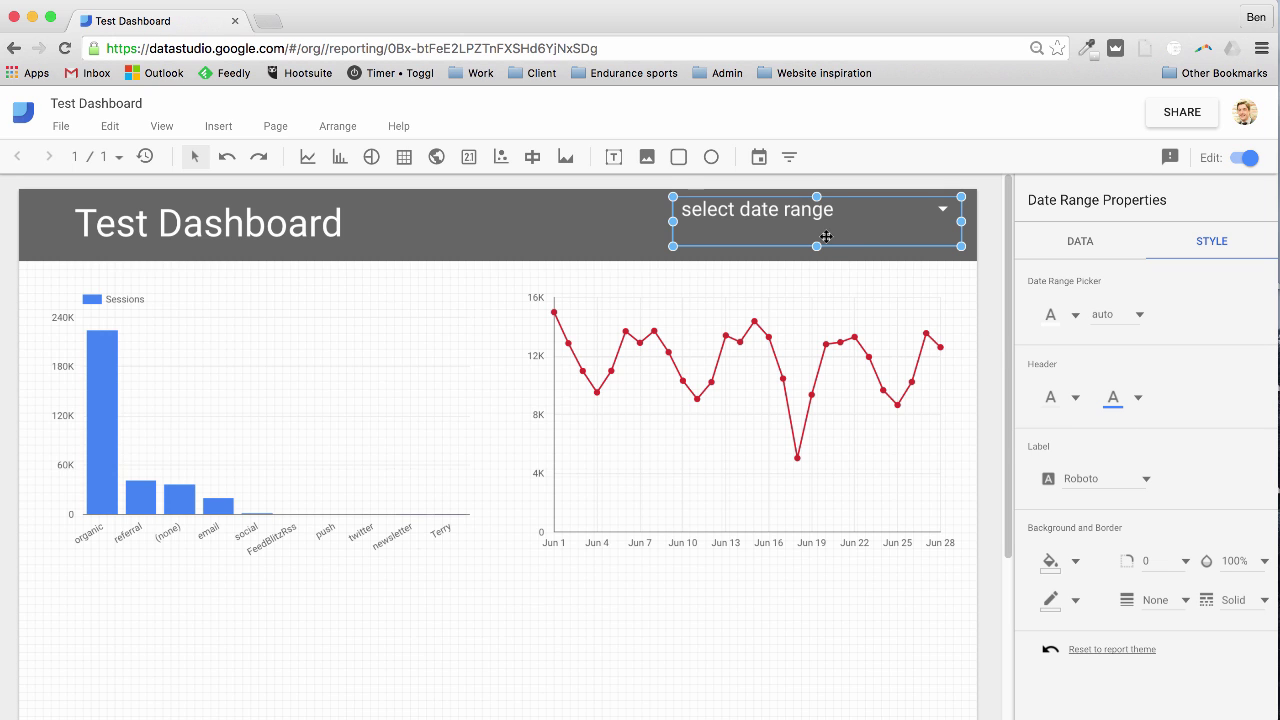
left_click_drag(817, 249, 848, 220)
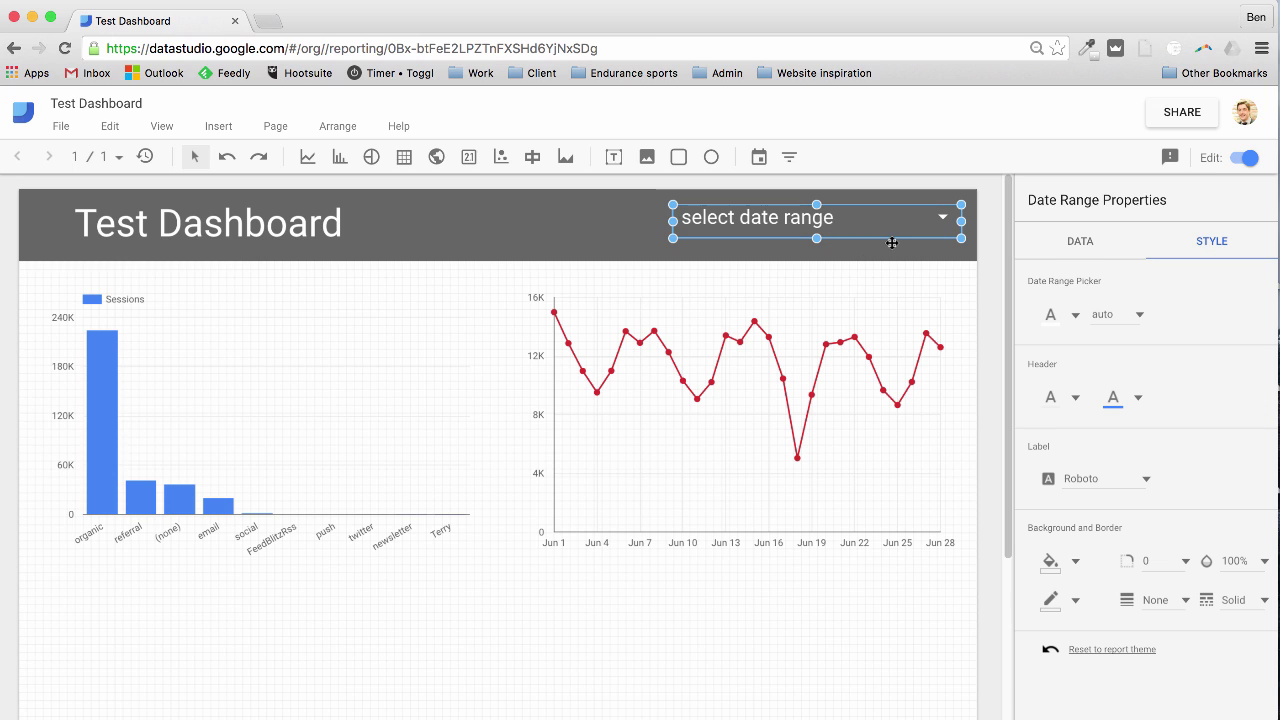
left_click(862, 254)
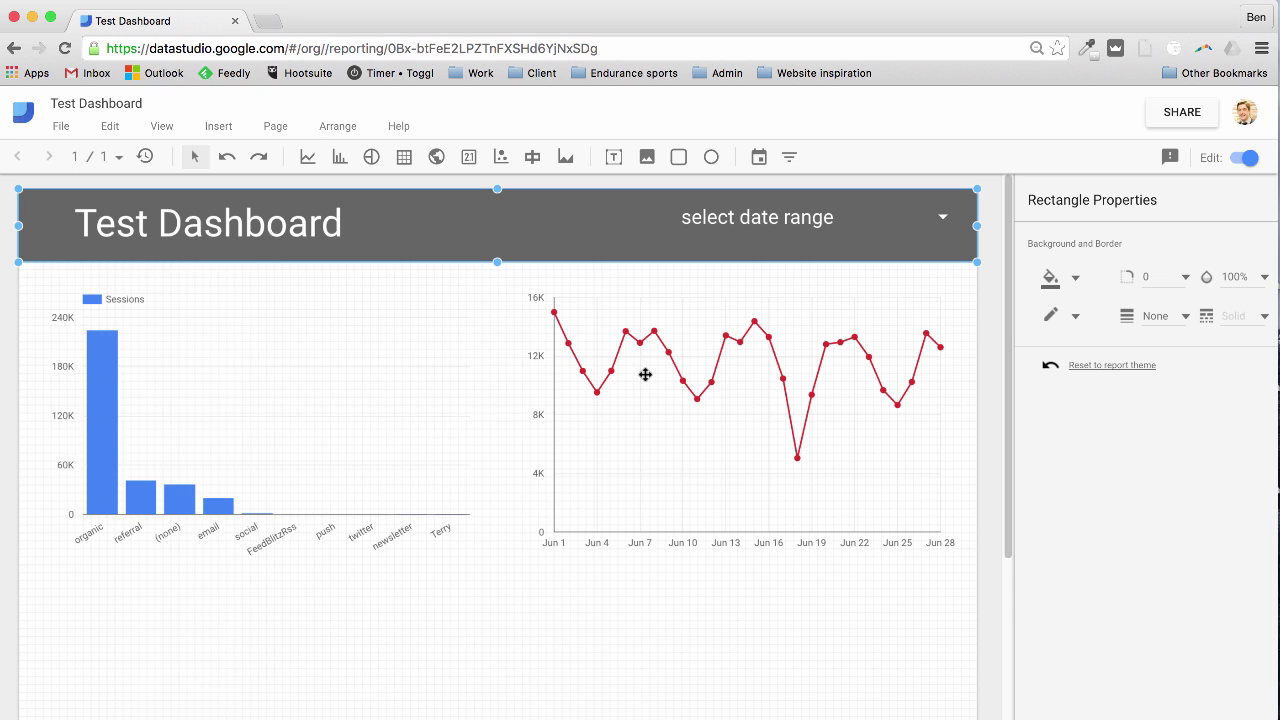
left_click(511, 522)
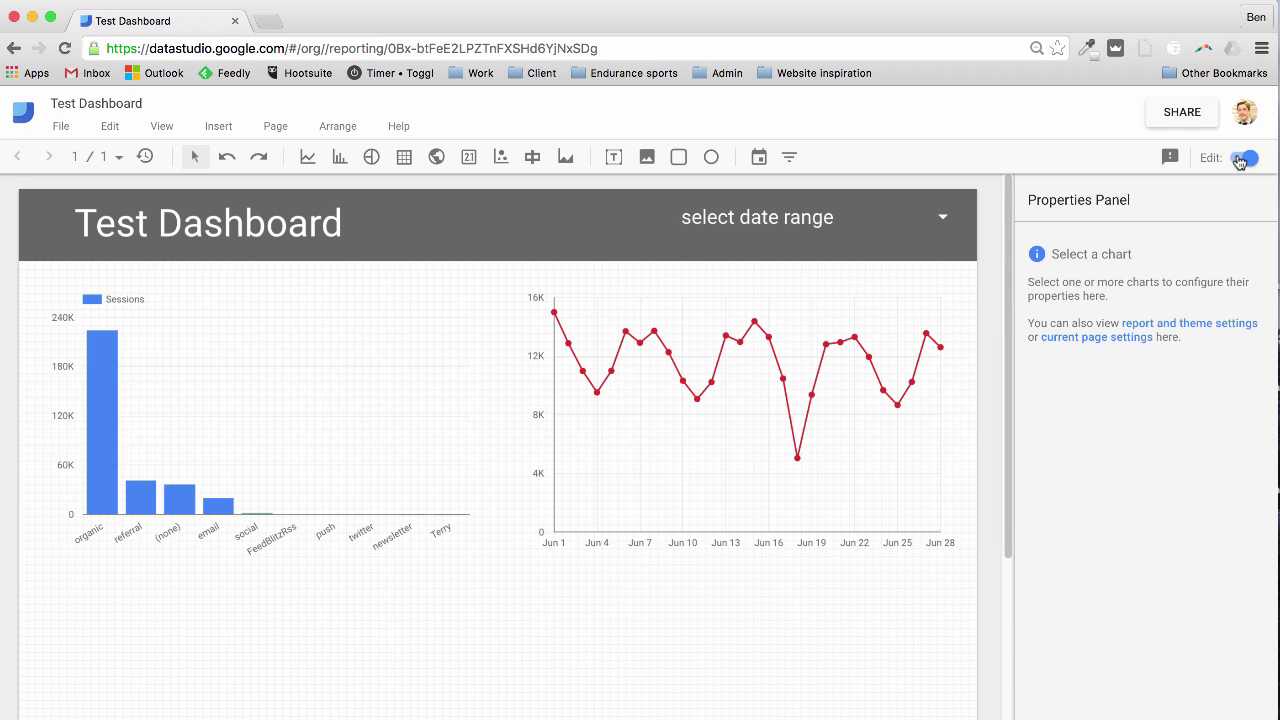
Step: Switch Test Dashboard to view mode and check chart values such as 224,065 organic Sessions
left_click(1240, 160)
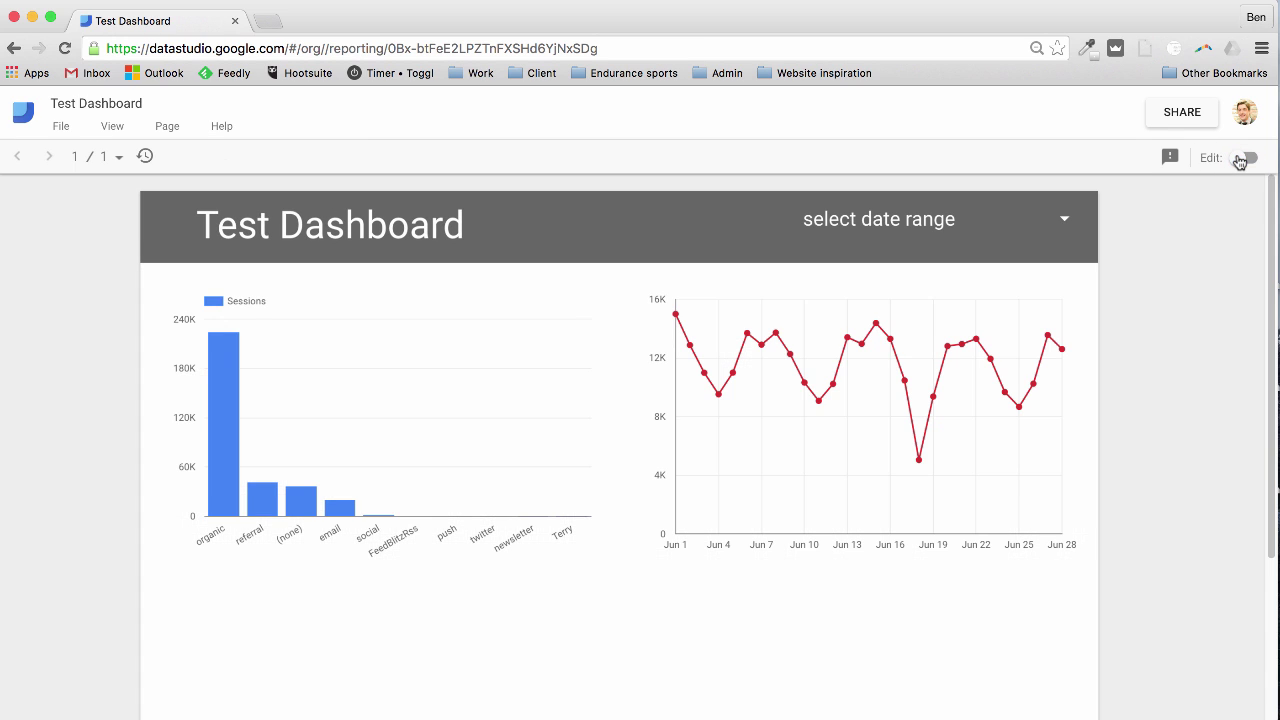
scroll(1133, 405, "down", 5)
scroll(1133, 405, "up", 5)
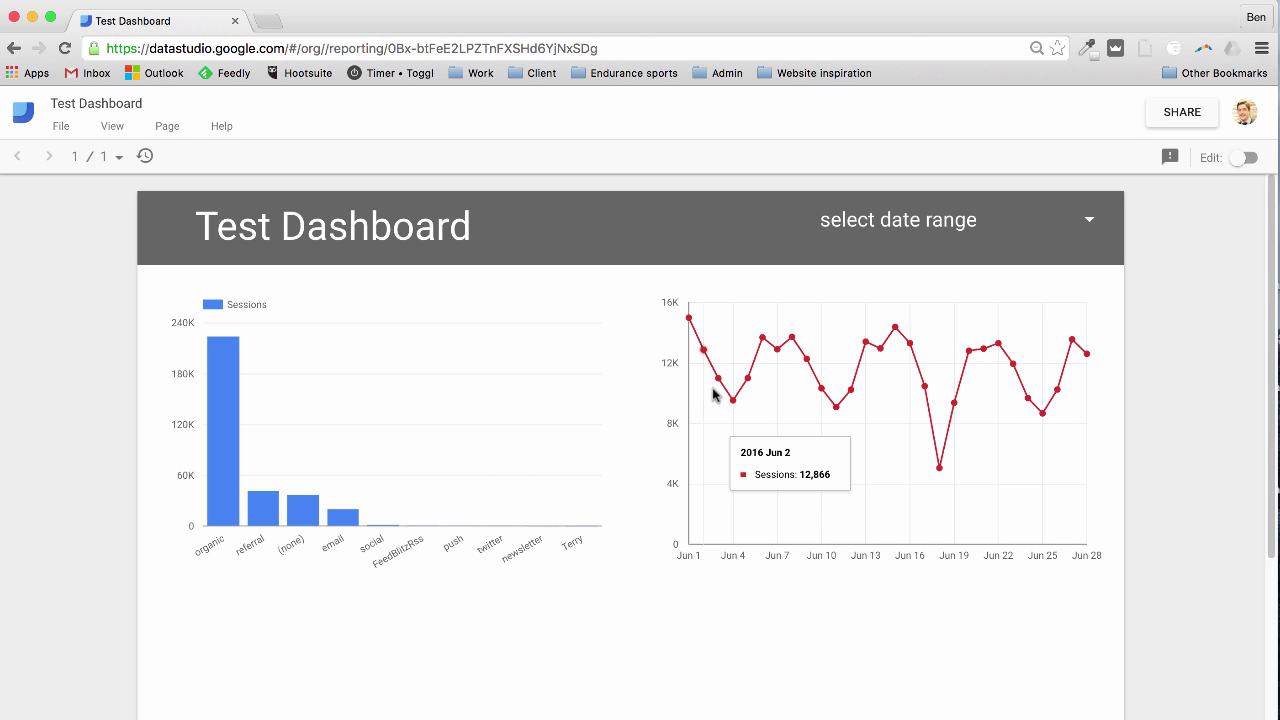
mouse_move(740, 398)
mouse_move(762, 342)
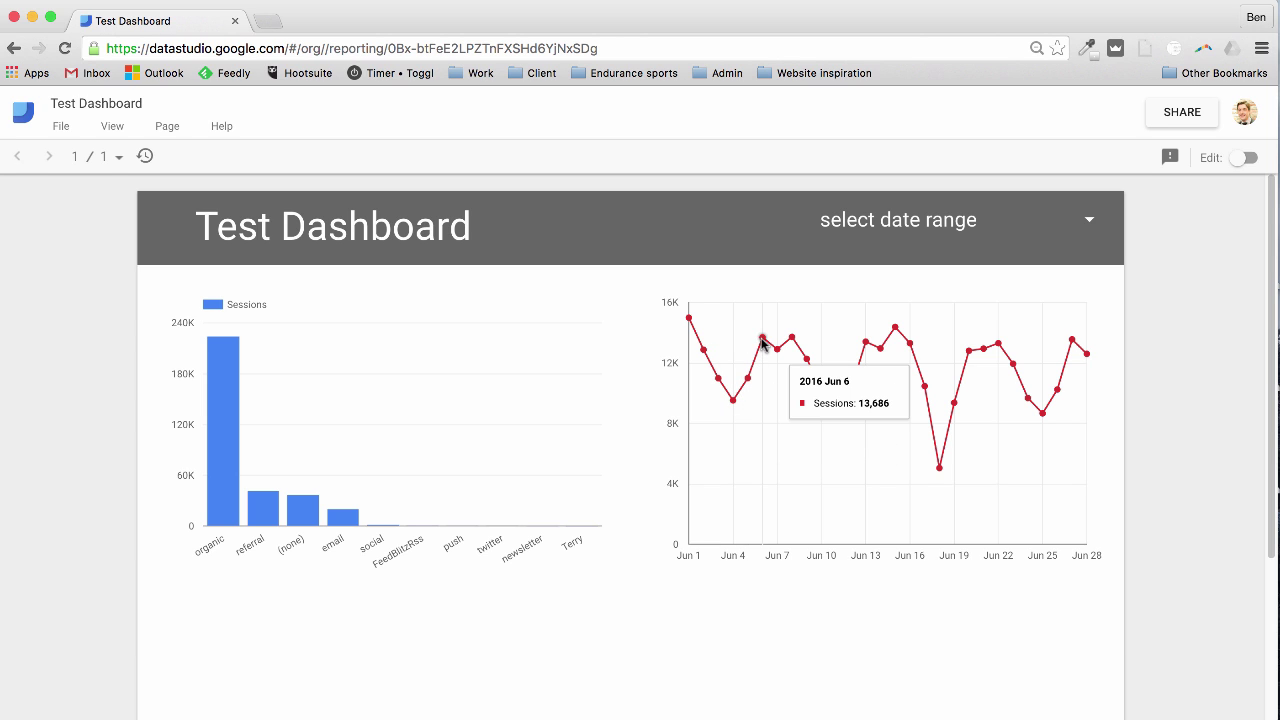
mouse_move(802, 358)
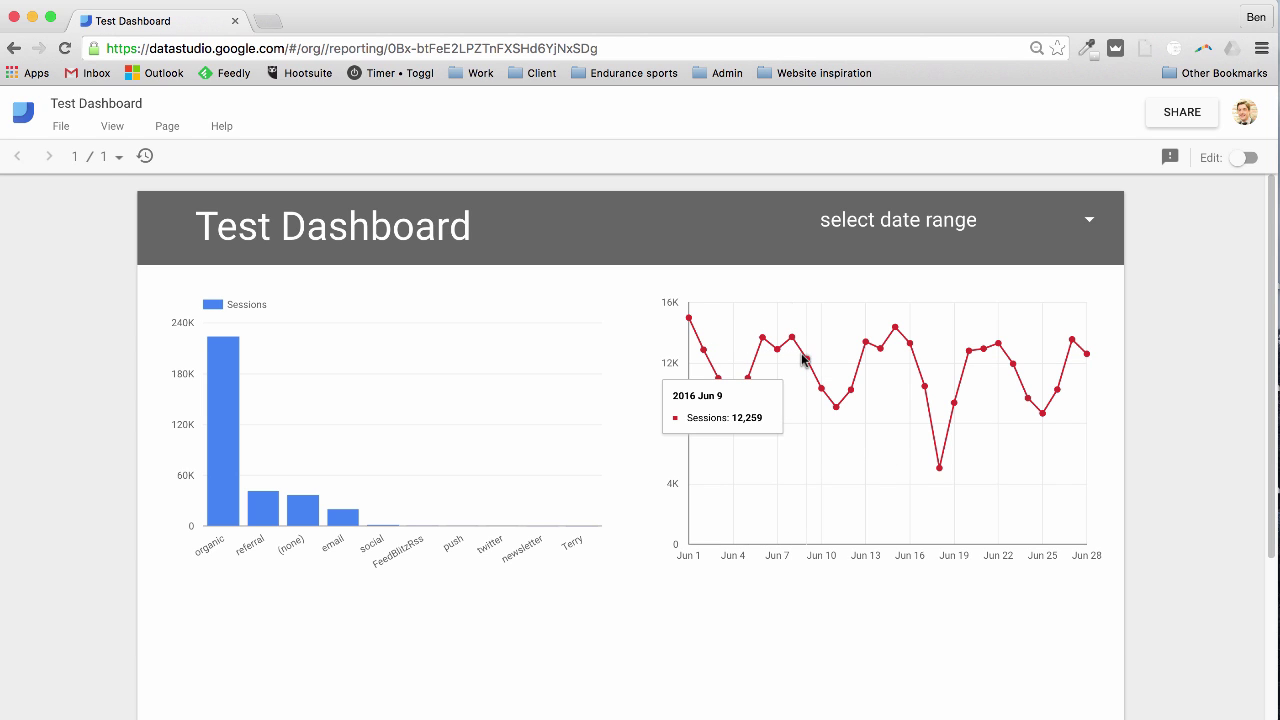
mouse_move(855, 397)
mouse_move(314, 519)
mouse_move(238, 481)
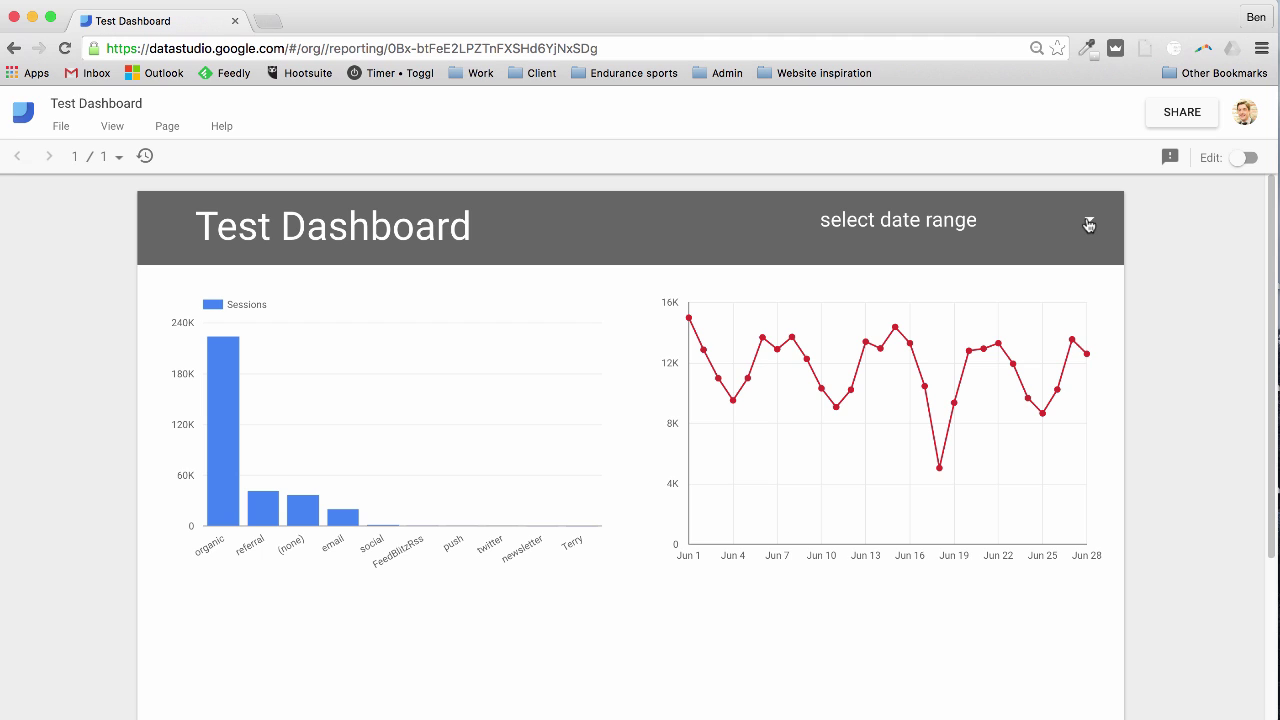
Step: Apply the Last 7 days date range (Jun 22–28, 2016), showing 54,298 organic Sessions
left_click(1090, 225)
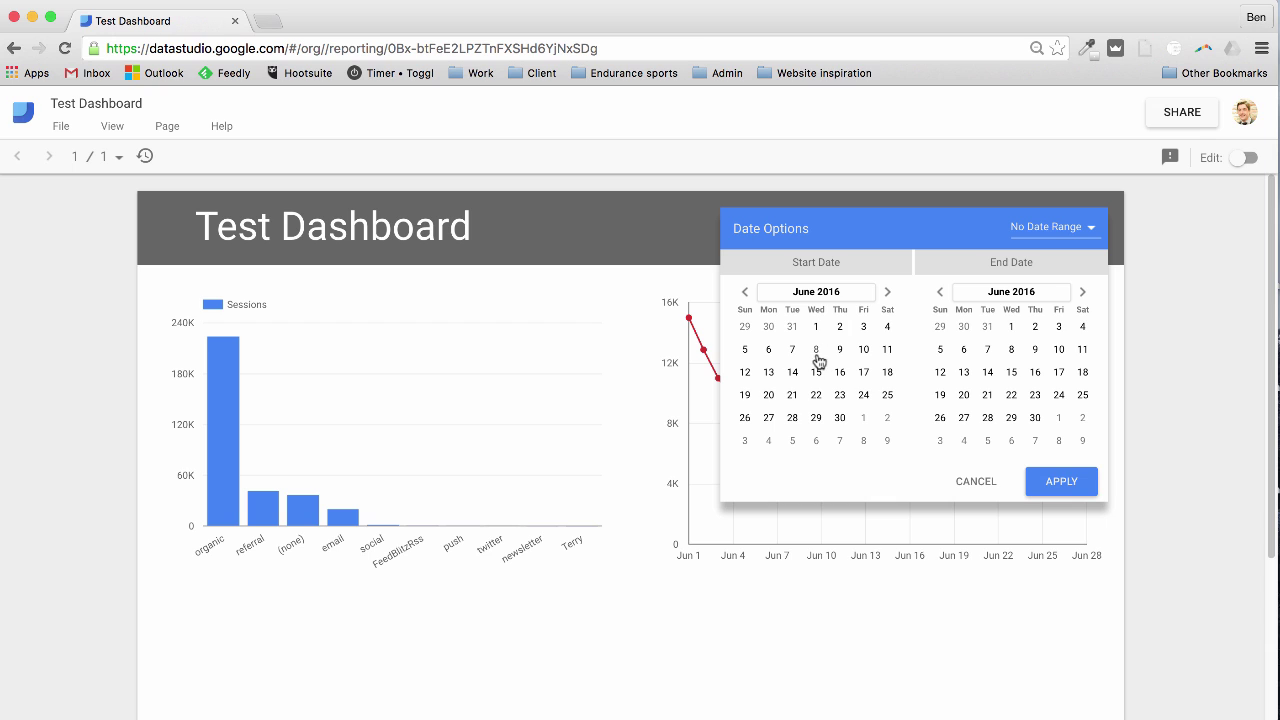
left_click(1091, 228)
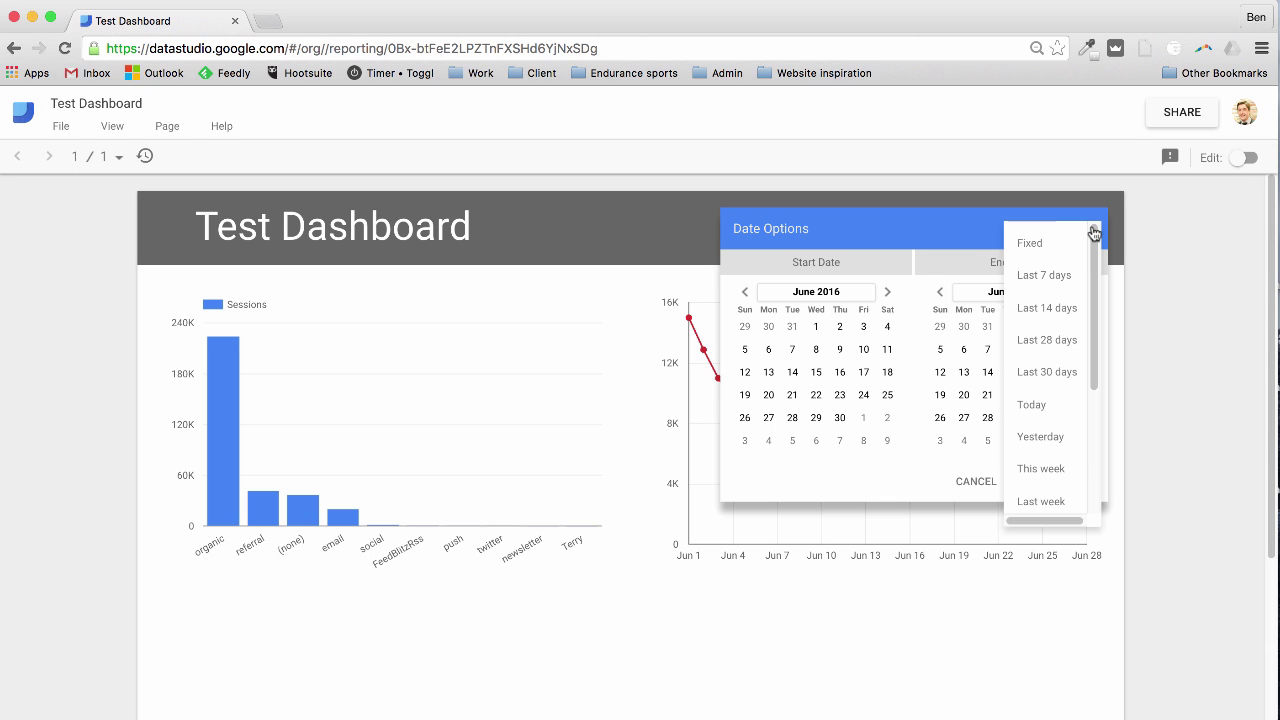
left_click(1055, 277)
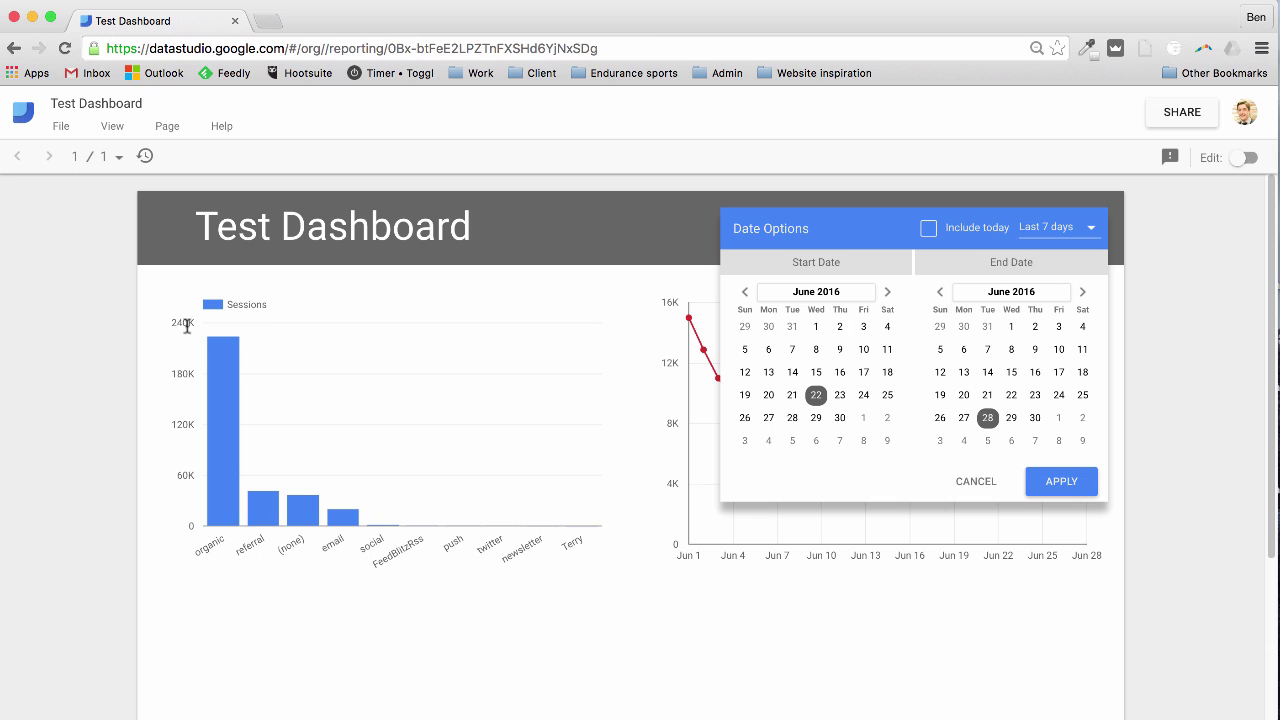
mouse_move(224, 400)
left_click(1058, 484)
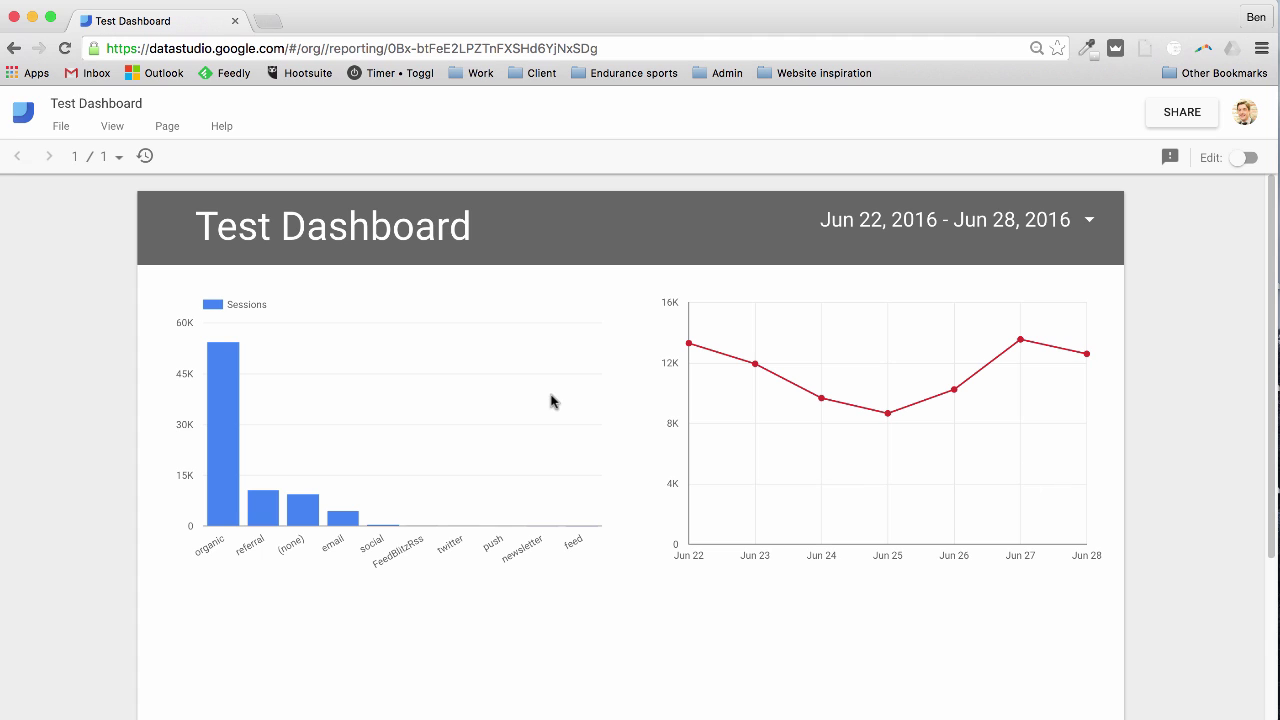
mouse_move(213, 357)
Step: Apply the Last quarter date range (Jan 01 – Mar 31, 2016), showing 699,348 organic Sessions
left_click(1088, 221)
left_click(1073, 230)
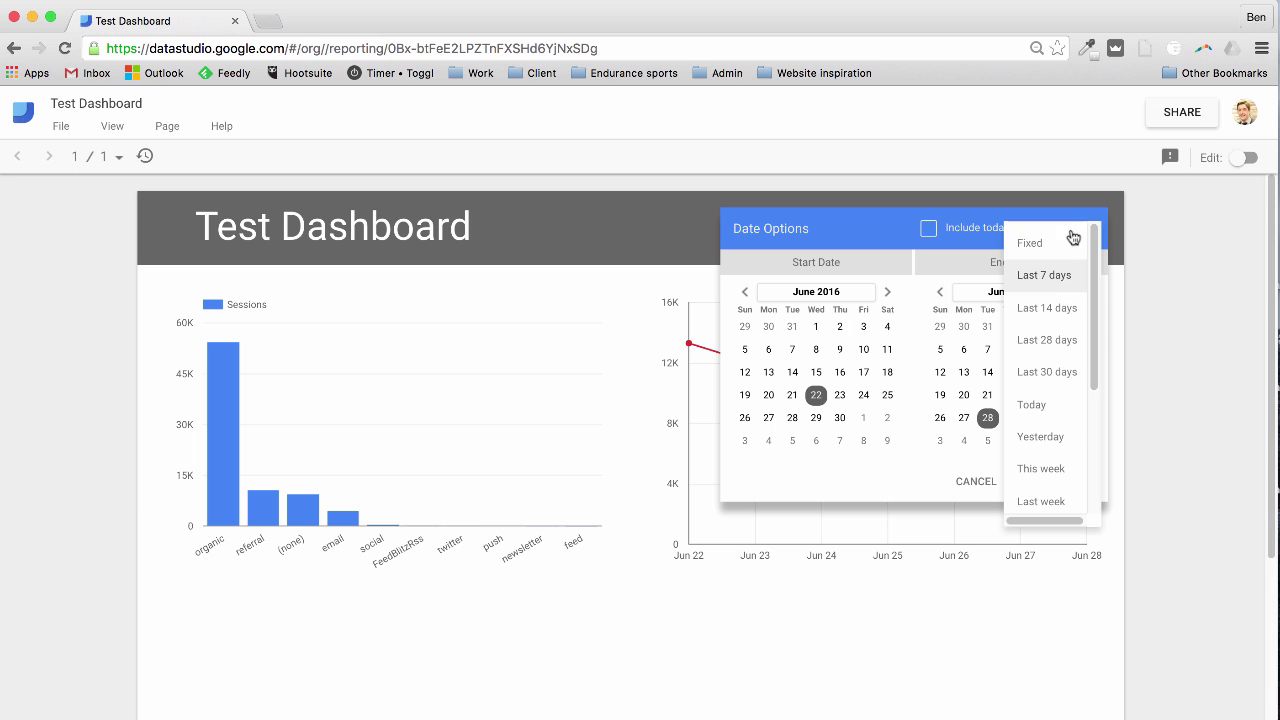
scroll(1073, 300, "down", 3)
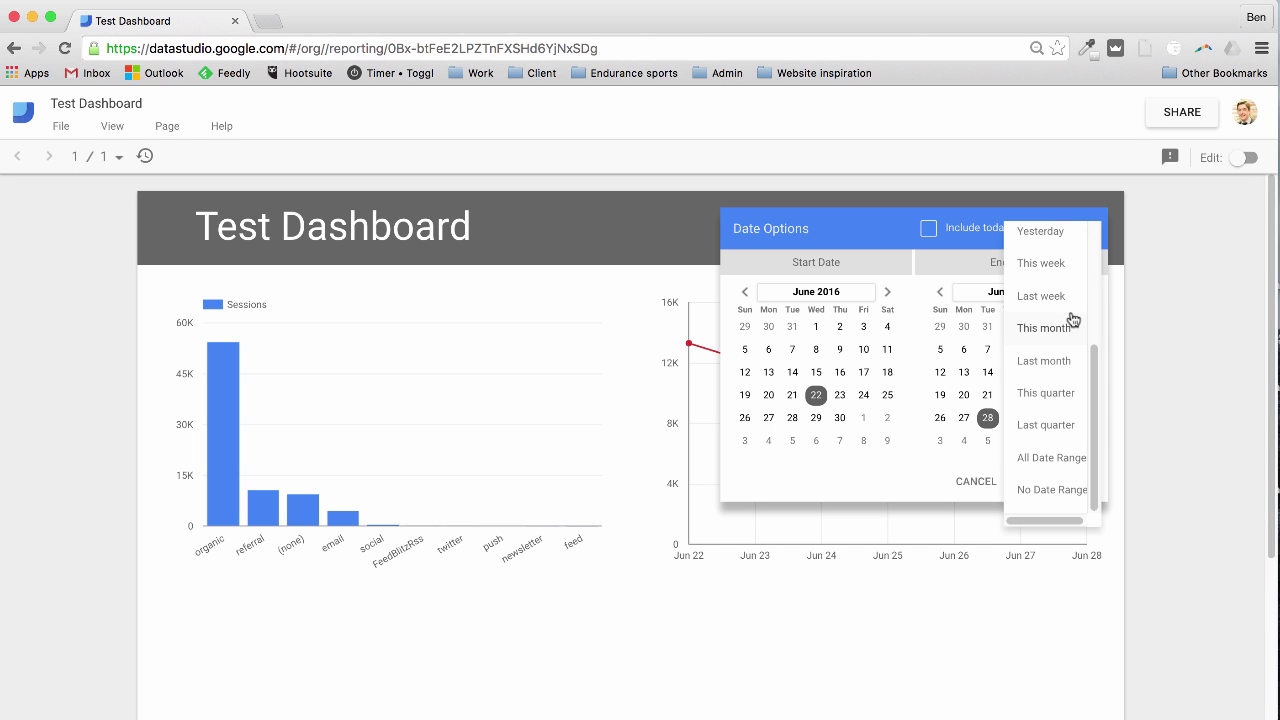
left_click(1064, 426)
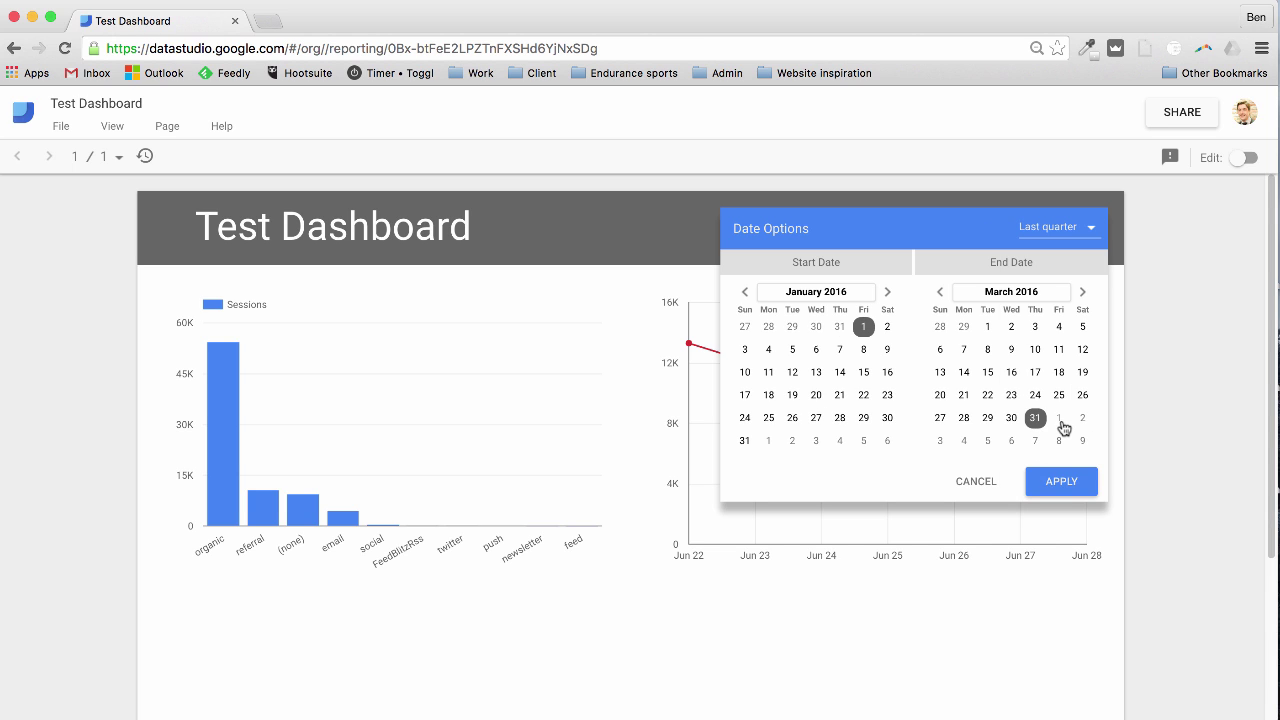
left_click(1062, 484)
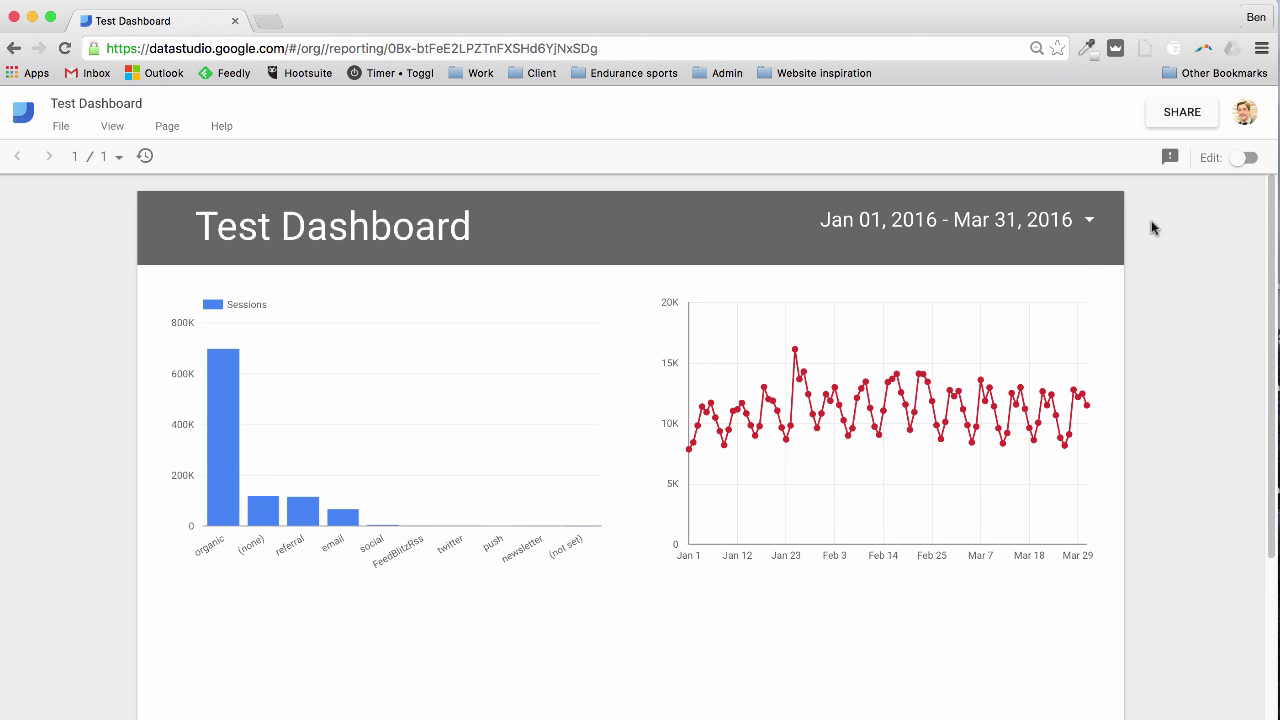
left_click(1243, 158)
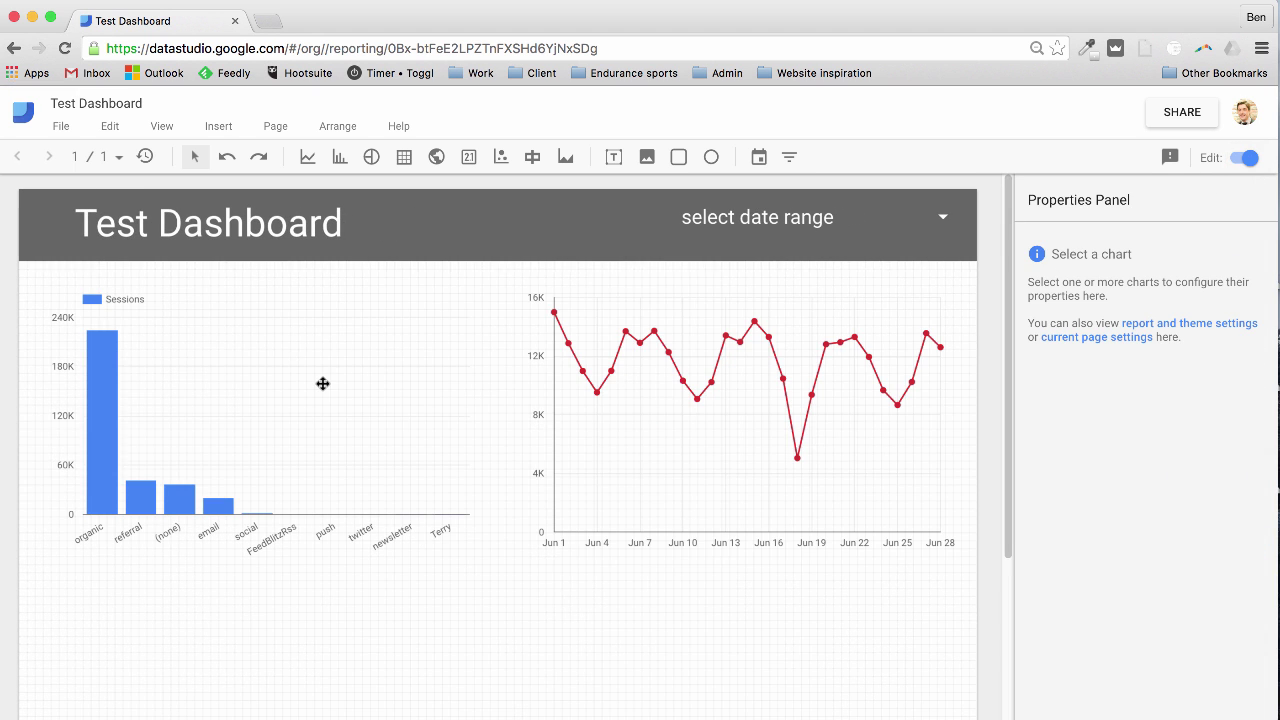
scroll(322, 384, "down", 1)
scroll(322, 384, "up", 1)
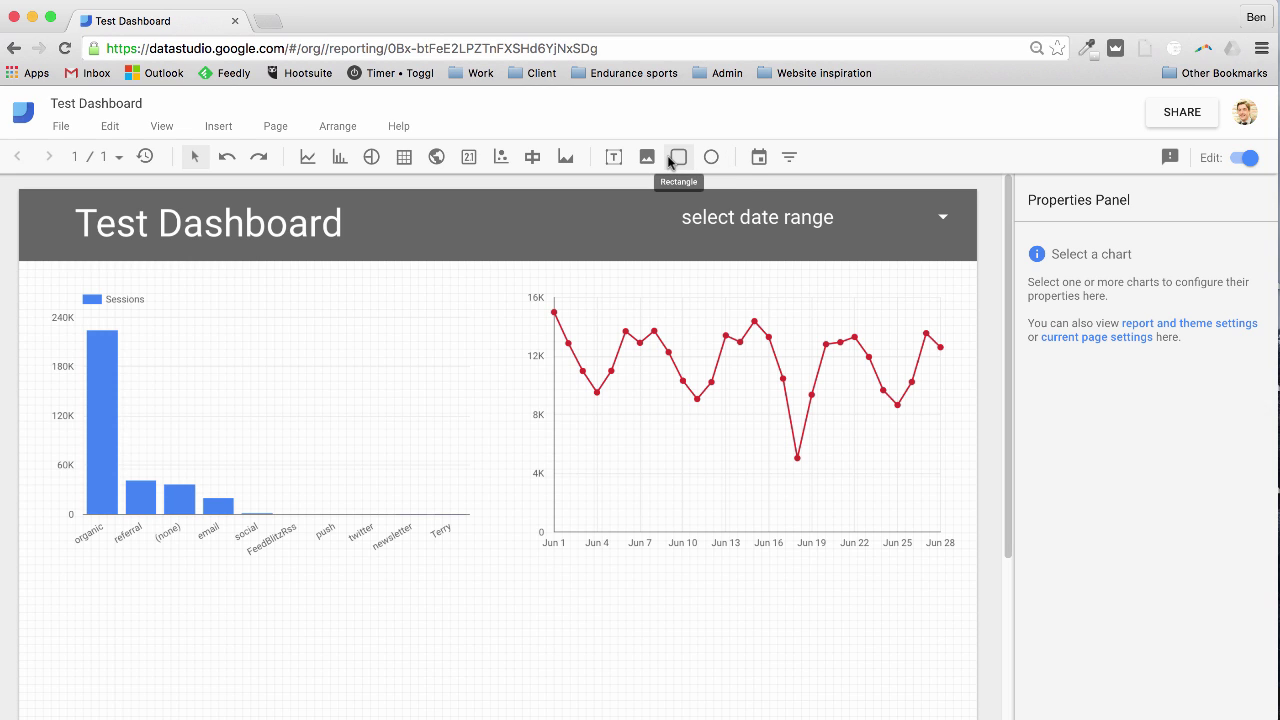
left_click(760, 156)
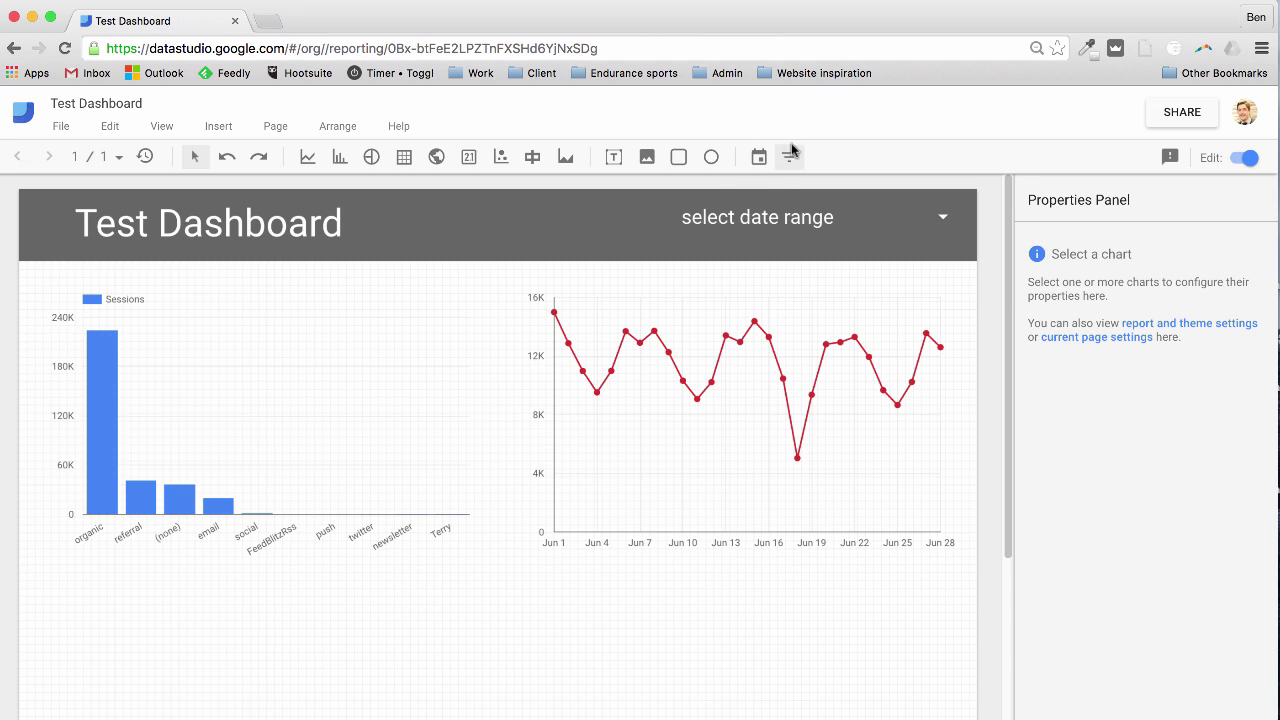
Step: Switch the Test Dashboard report to view mode
left_click(1243, 158)
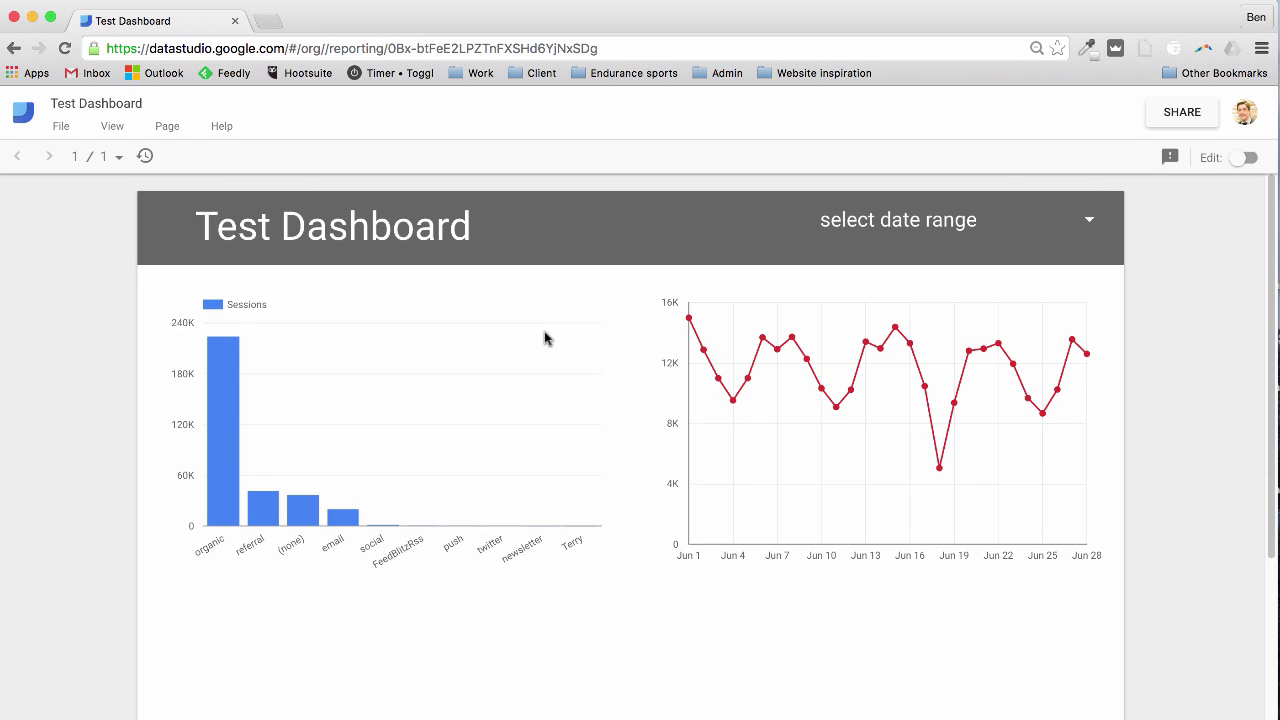
scroll(500, 345, "down", 3)
scroll(485, 350, "up", 5)
mouse_move(865, 325)
Step: Turn on link sharing with 'Anyone with the link can view' and select the shareable URL
left_click(1175, 114)
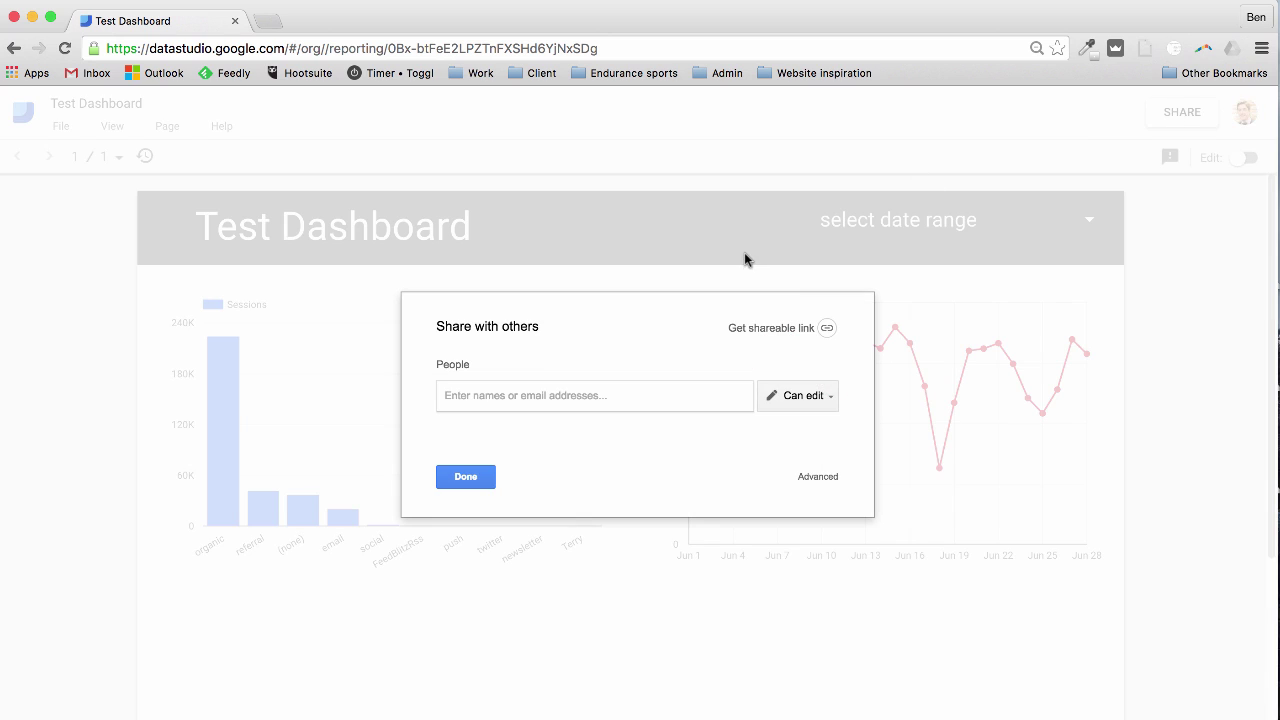
left_click(662, 391)
left_click(823, 401)
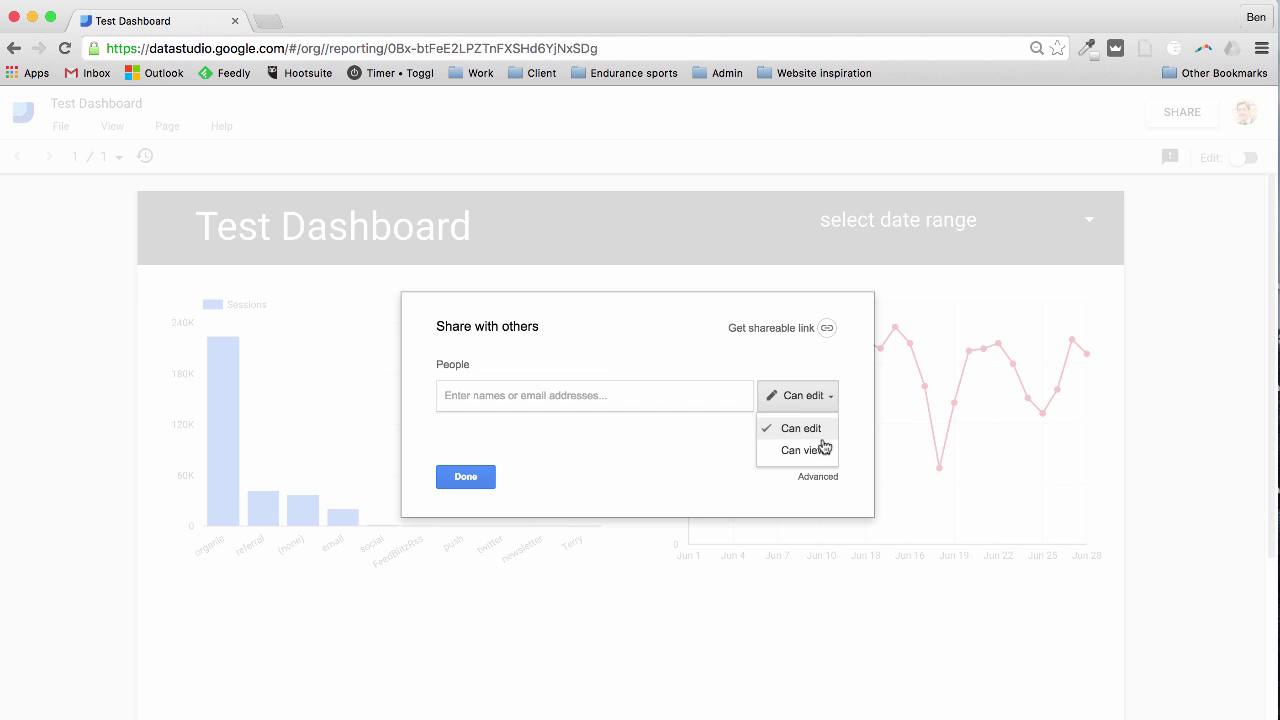
left_click(820, 428)
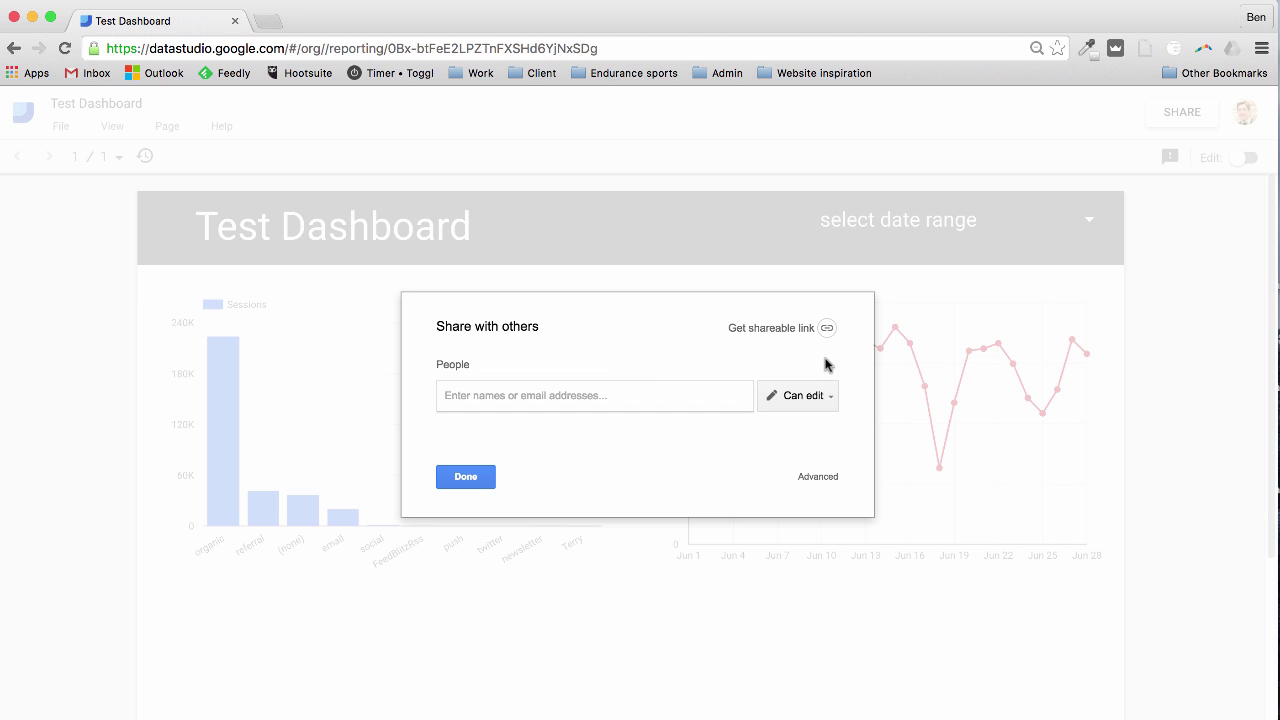
left_click(794, 331)
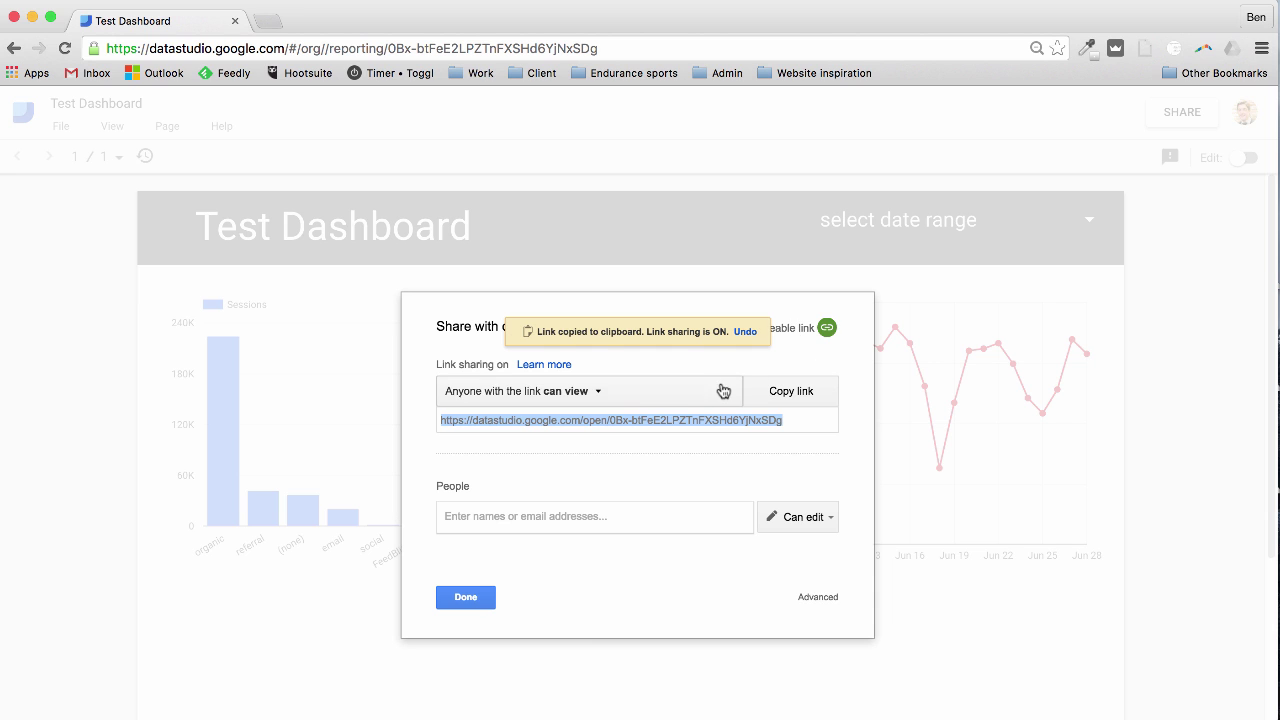
left_click(597, 393)
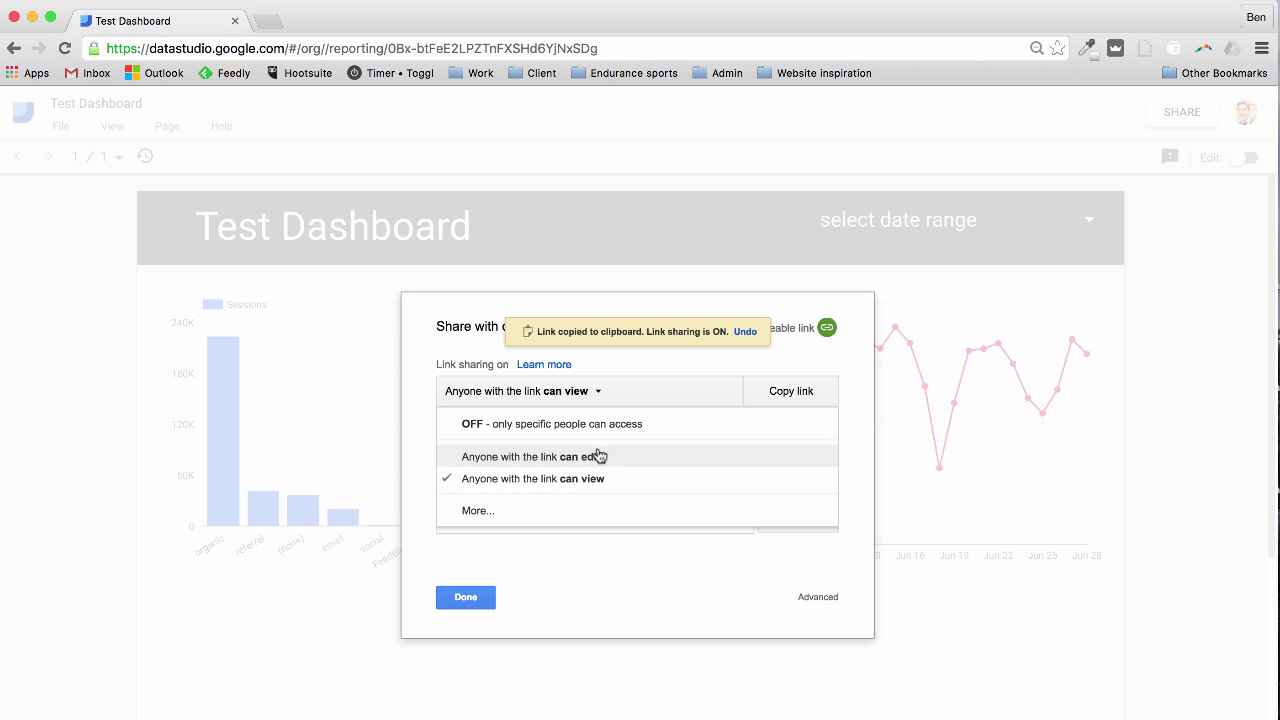
left_click(626, 392)
left_click(792, 426)
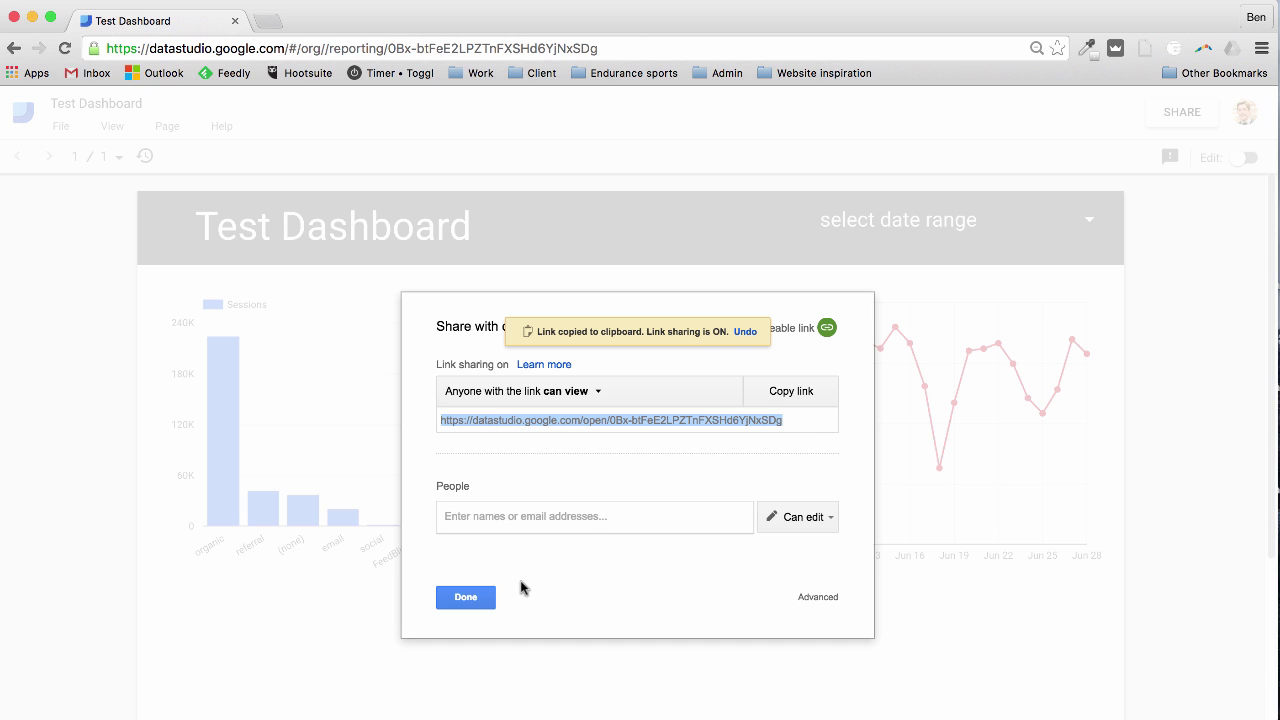
Step: Close the Share with others dialog with Done and look over the June Sessions line chart
left_click(466, 598)
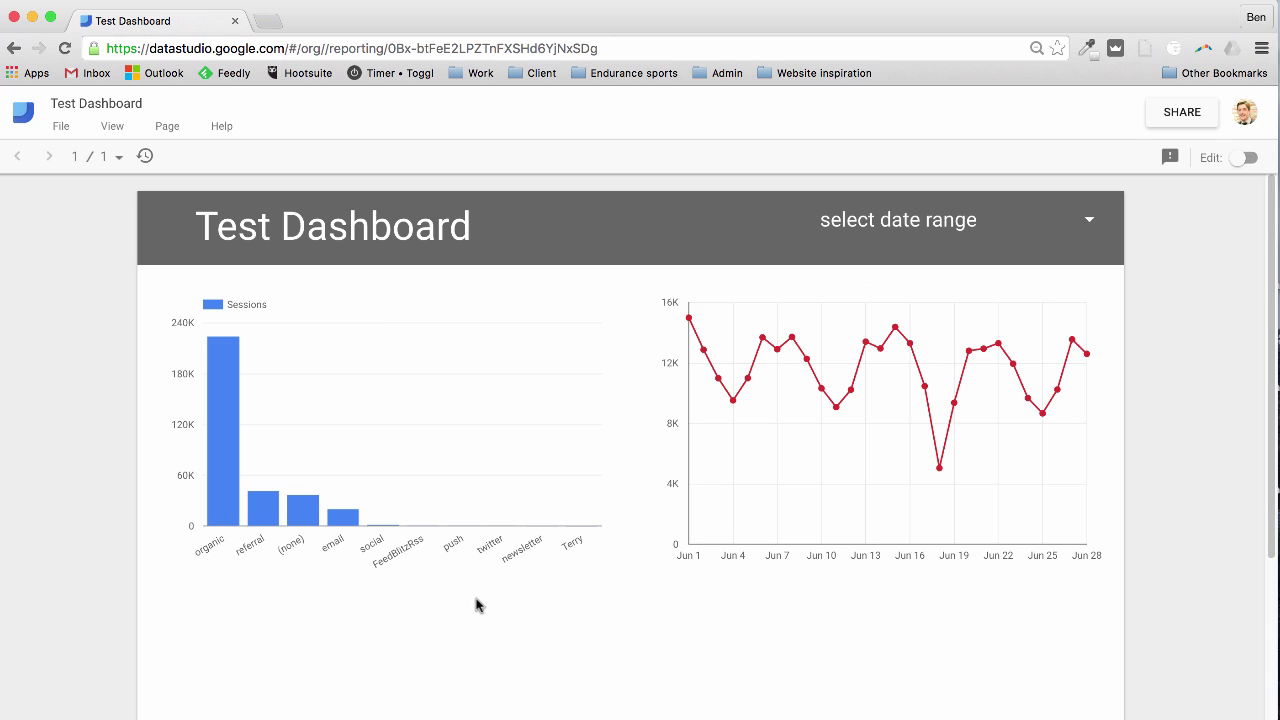
mouse_move(775, 380)
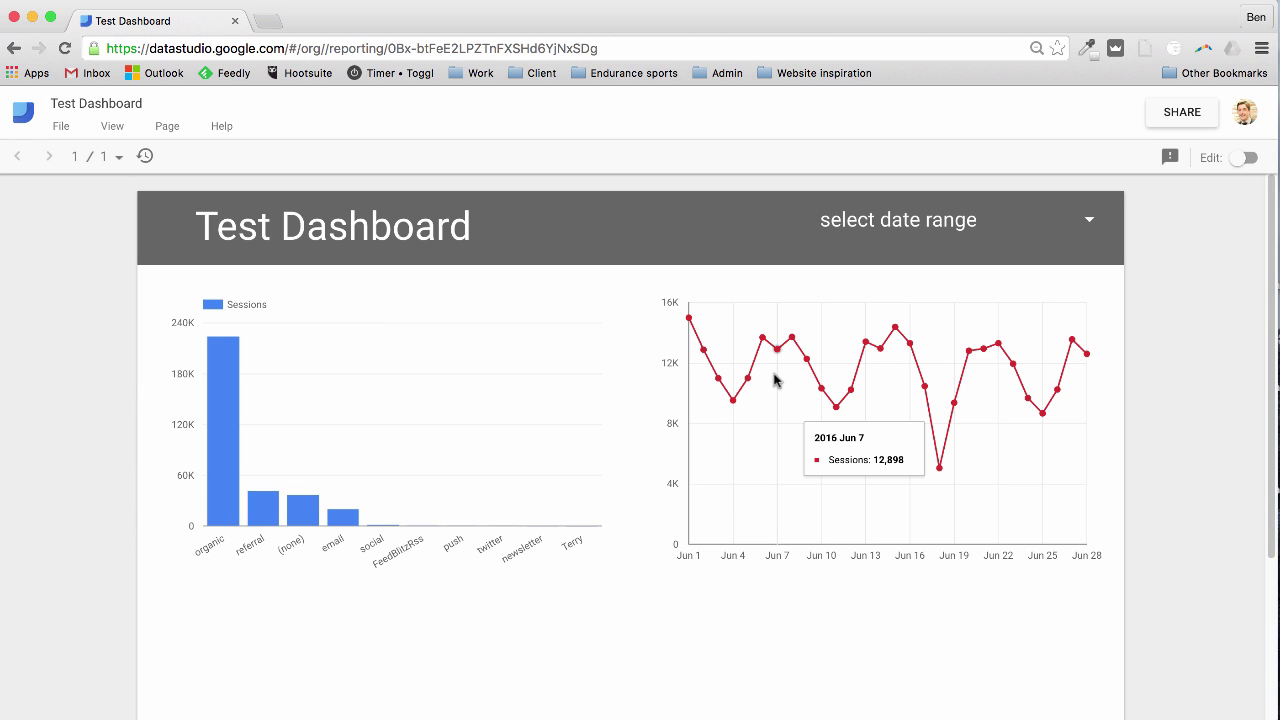